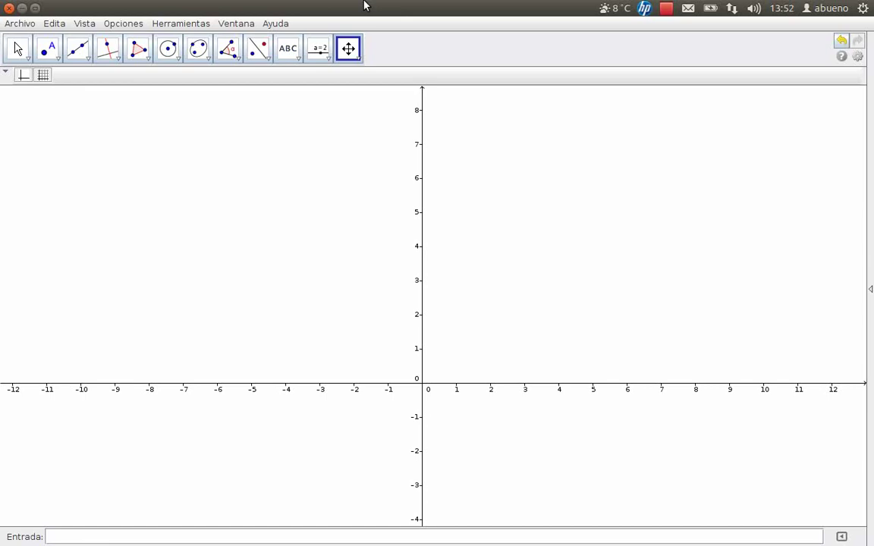
# Insert the text "Comprobar Resultados" as a heading in the upper-left area of the graphics view
pyautogui.click(288, 59)
pyautogui.click(314, 82)
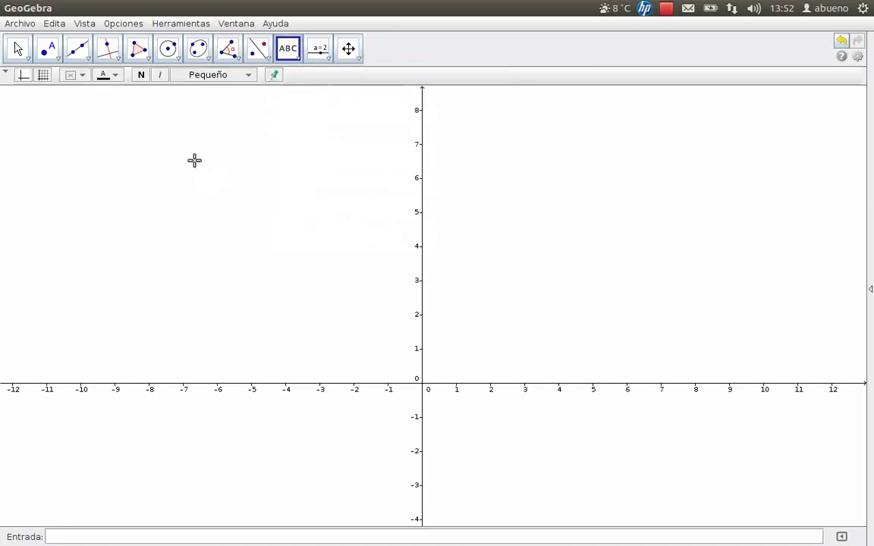
pyautogui.click(116, 139)
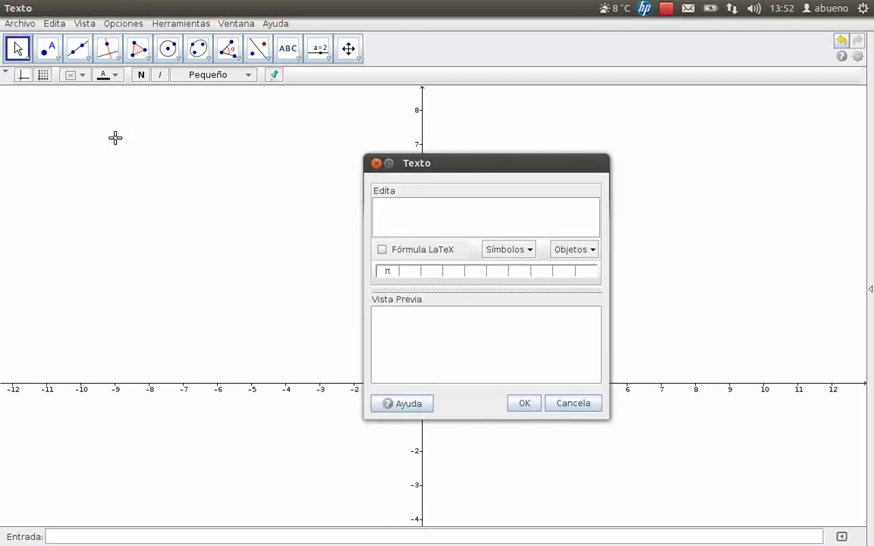
pyautogui.write('Comprobar R')
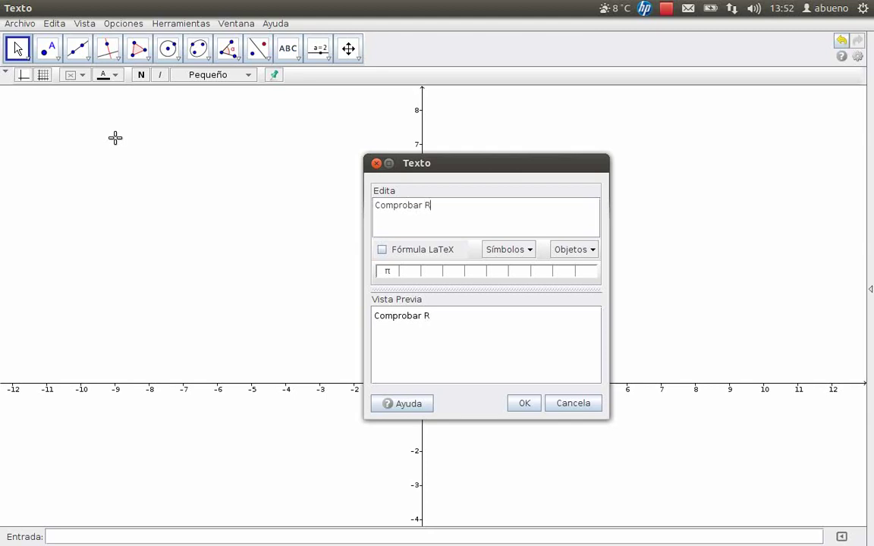
pyautogui.write('esultados')
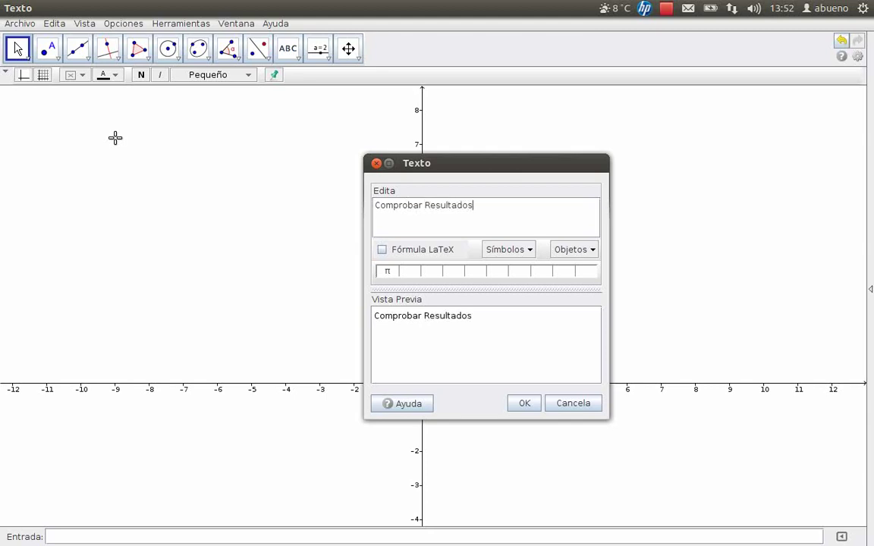
pyautogui.click(524, 405)
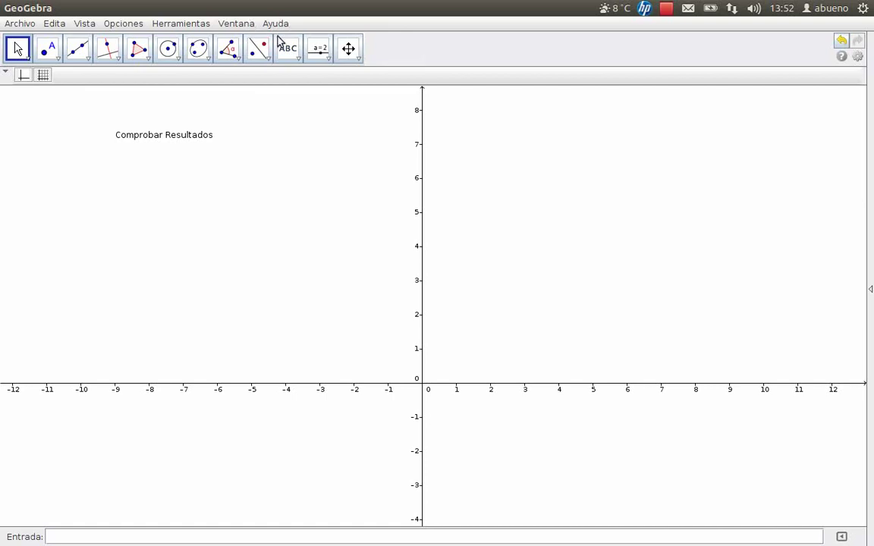
# Create a number slider named Resultado below the heading and set it to 0.1
pyautogui.click(319, 53)
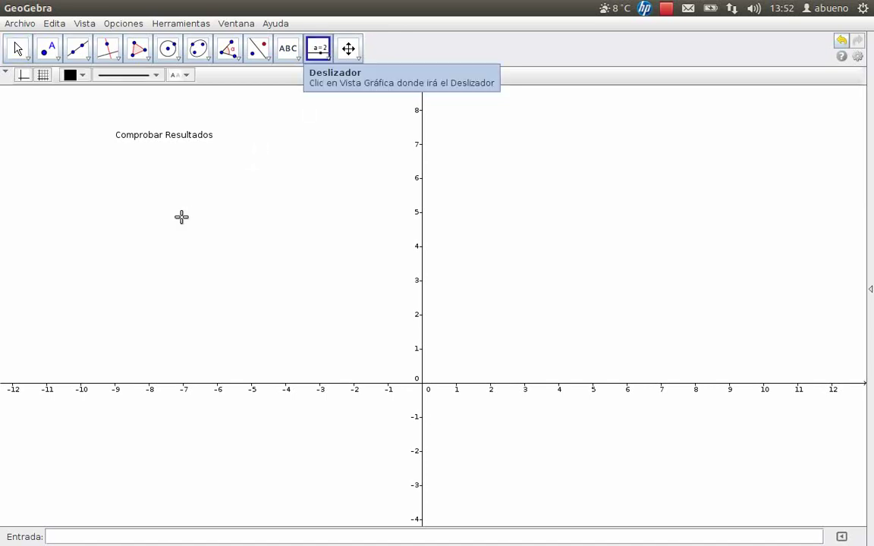
pyautogui.click(109, 175)
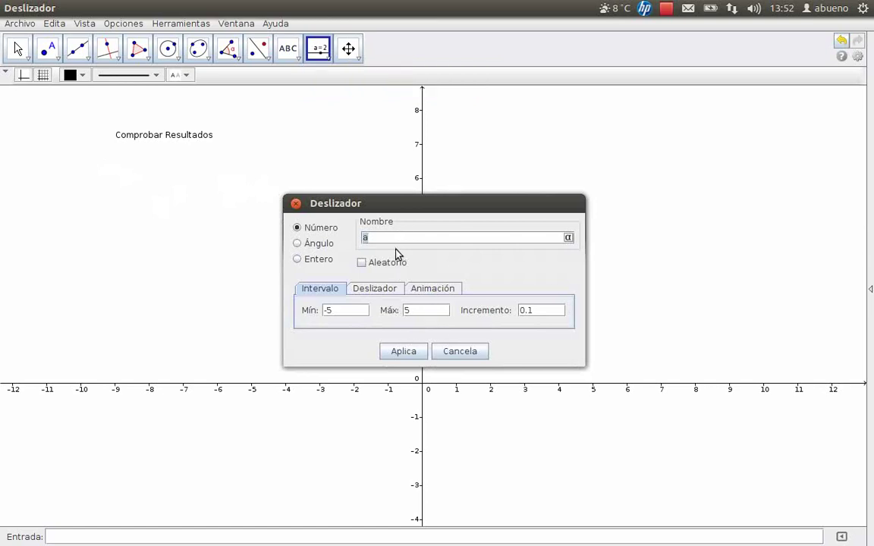
pyautogui.write('Resultado')
pyautogui.click(413, 352)
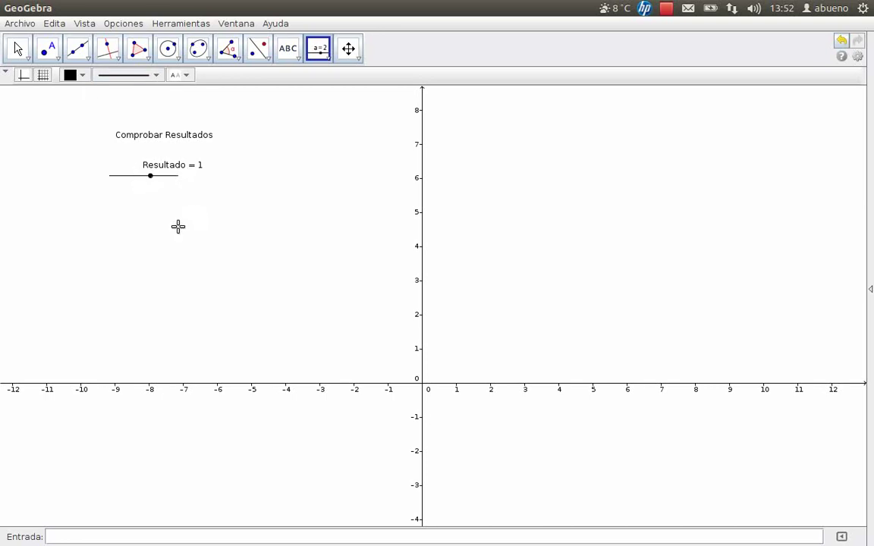
pyautogui.click(17, 48)
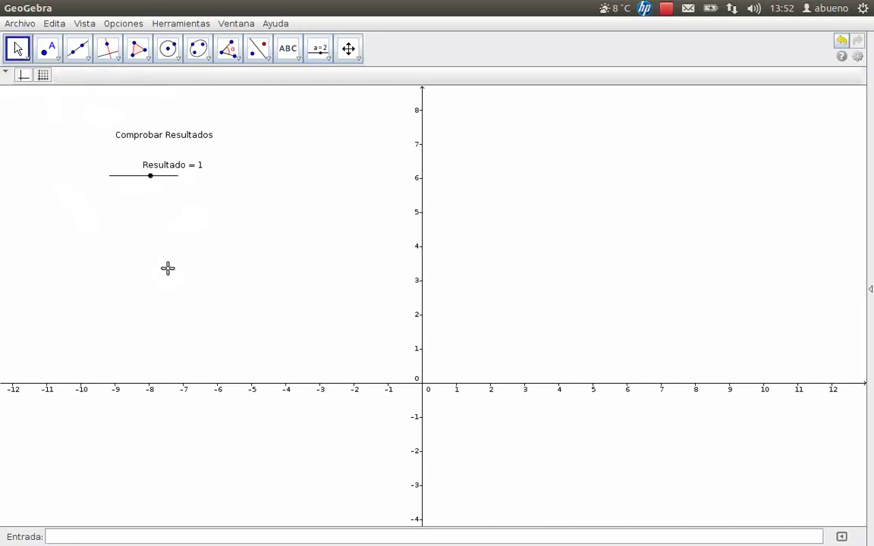
pyautogui.moveTo(151, 176)
pyautogui.mouseDown()
pyautogui.moveTo(130, 180)
pyautogui.moveTo(171, 186)
pyautogui.moveTo(146, 185)
pyautogui.mouseUp()
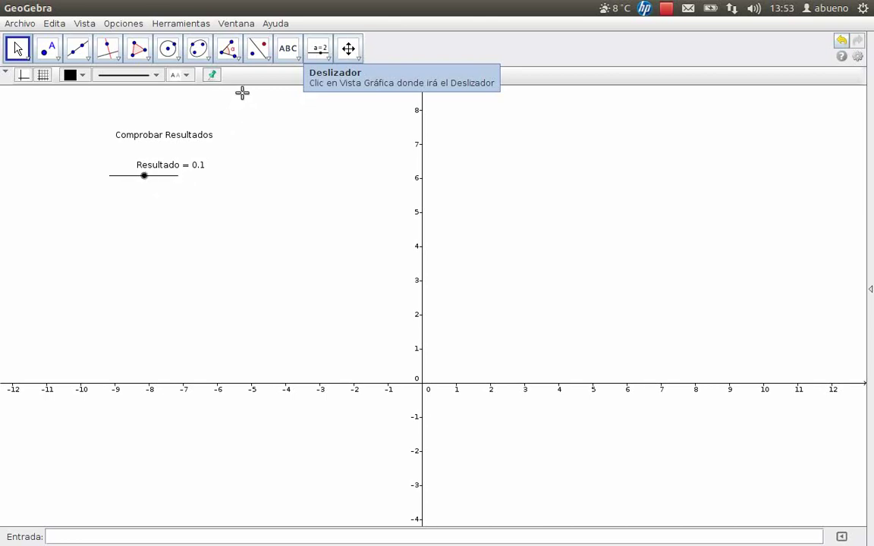
# Add a second number slider named a below the Resultado slider, keeping the interval -5 to 5 and increment 0.1
pyautogui.click(319, 50)
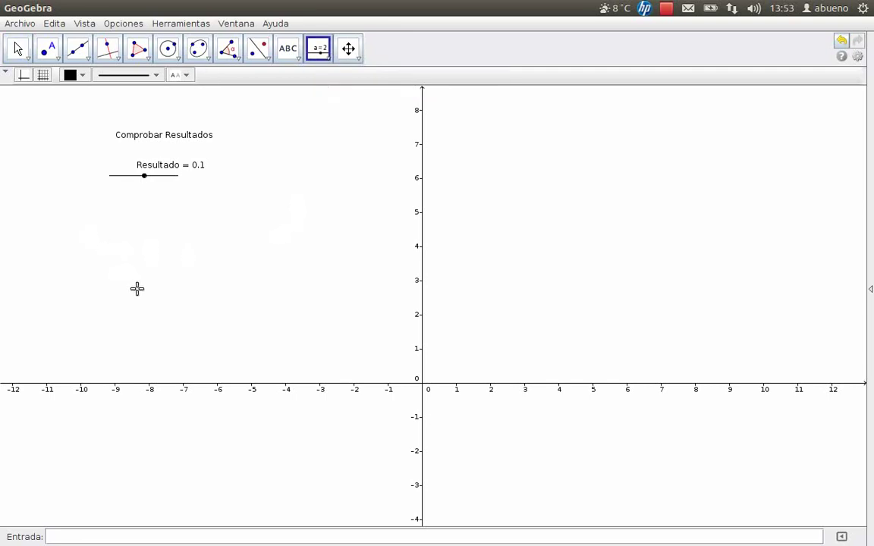
pyautogui.click(115, 277)
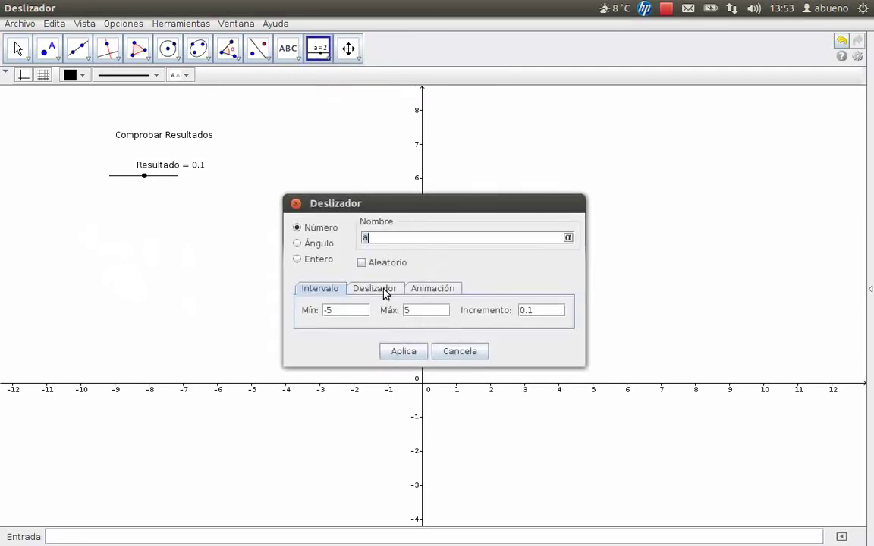
pyautogui.click(405, 352)
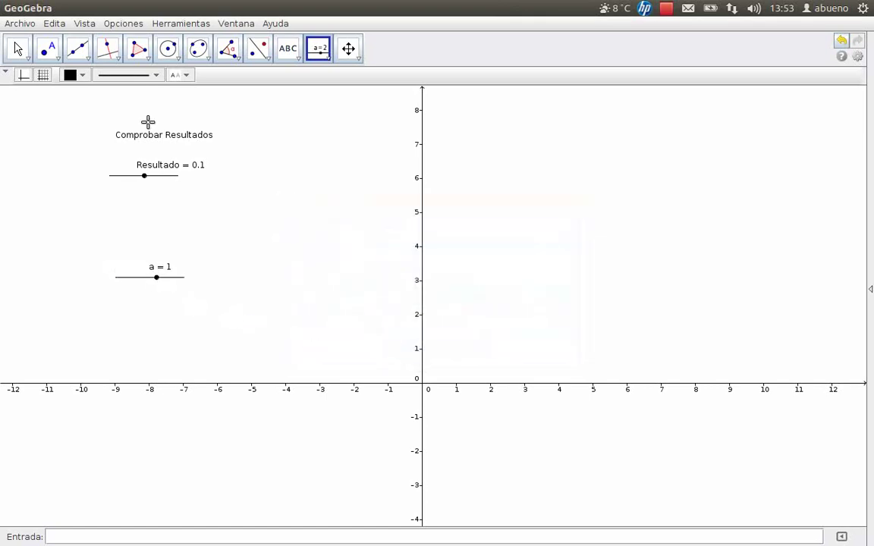
# Insert an input box captioned "Resultado obtenido por el alumno" to the right of the y-axis, linked to slider a
pyautogui.click(298, 58)
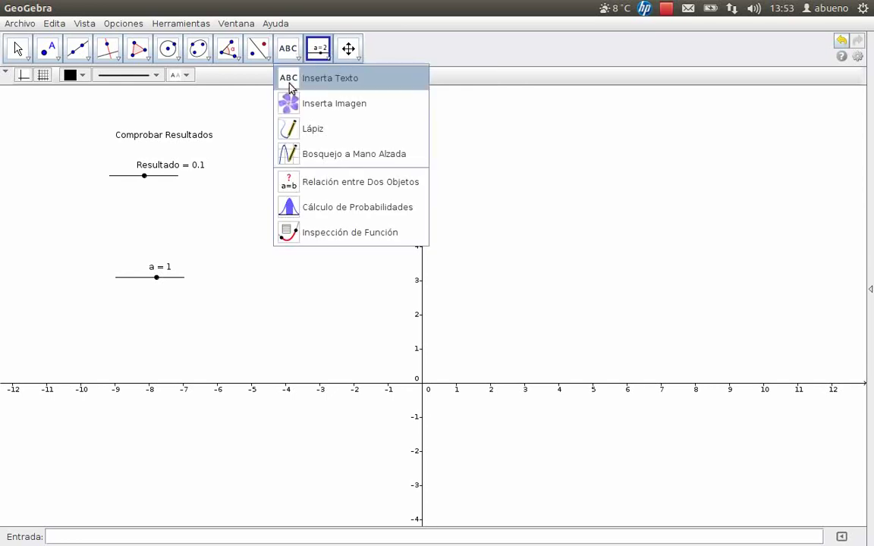
pyautogui.click(328, 58)
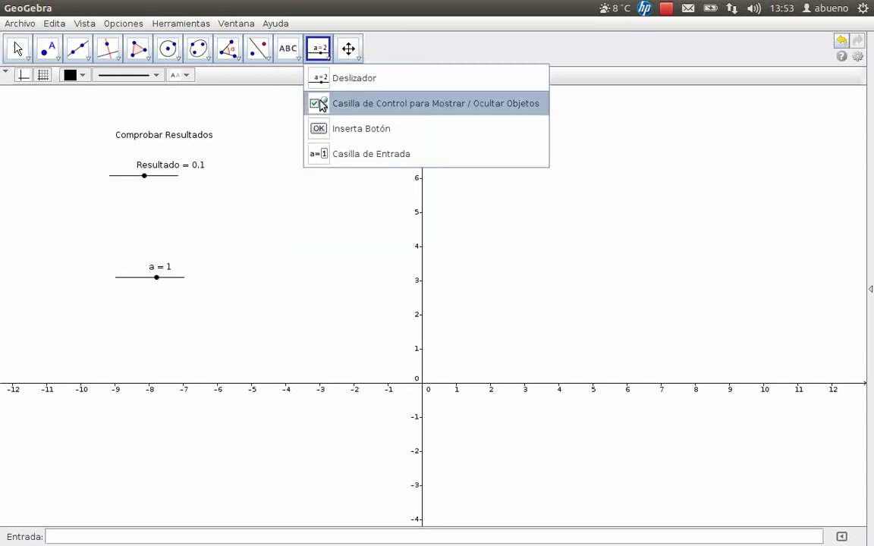
pyautogui.click(322, 156)
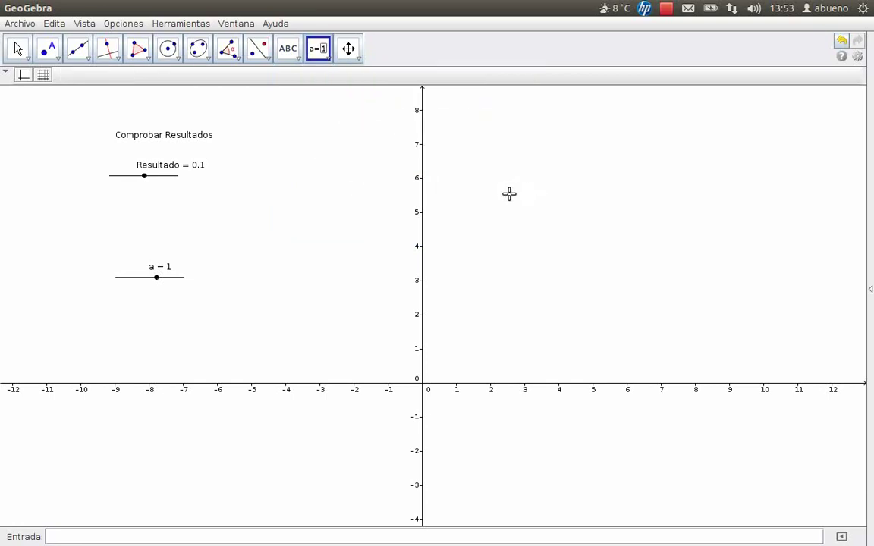
pyautogui.click(509, 193)
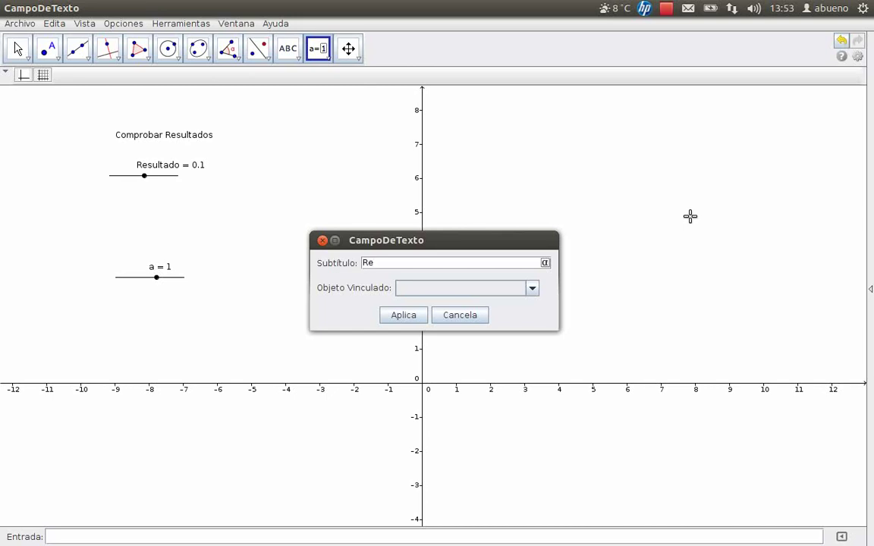
pyautogui.write('Resultado obtenido por el alumno')
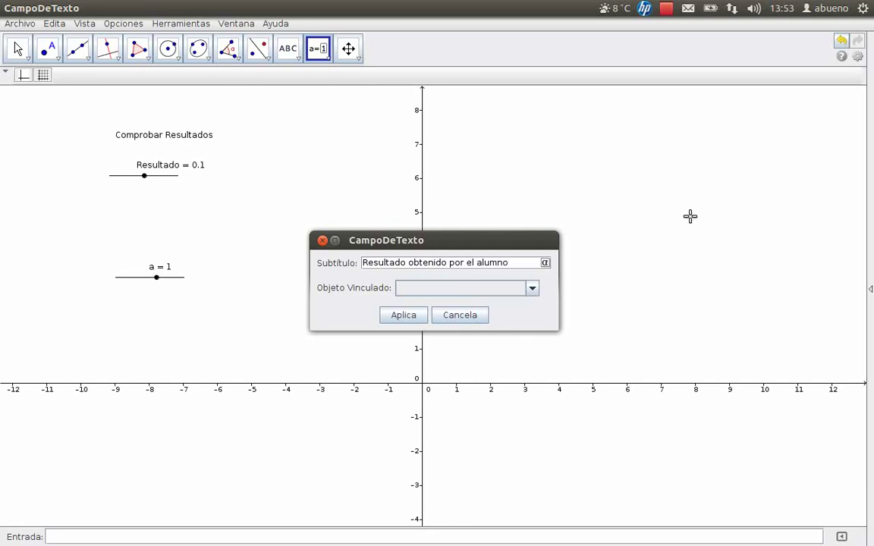
pyautogui.click(535, 290)
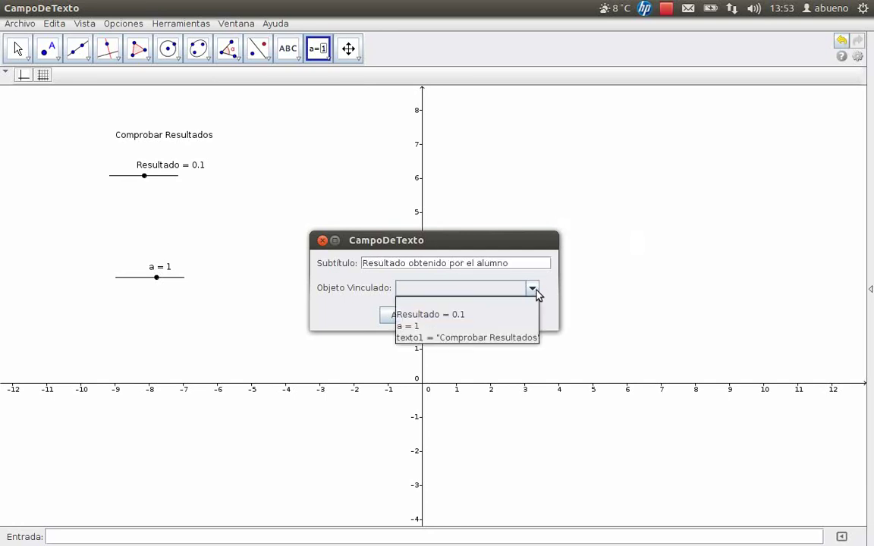
pyautogui.click(490, 327)
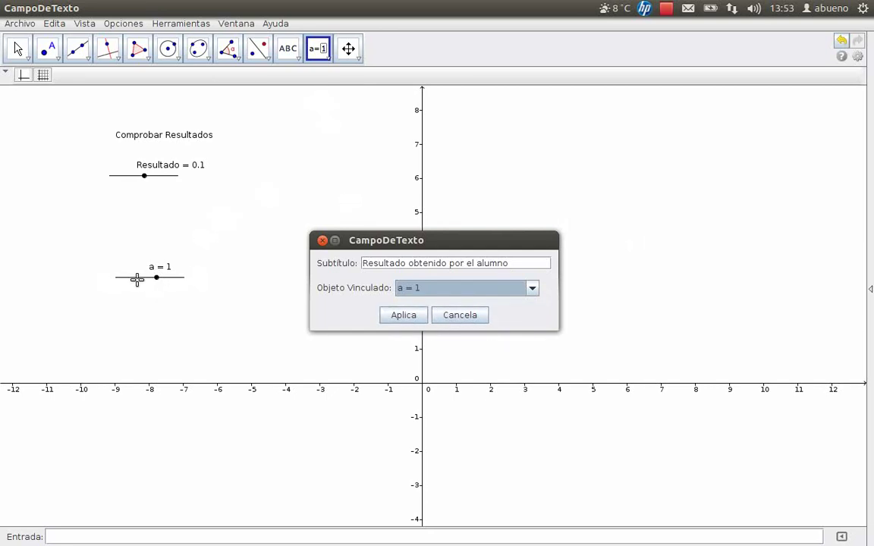
pyautogui.click(403, 315)
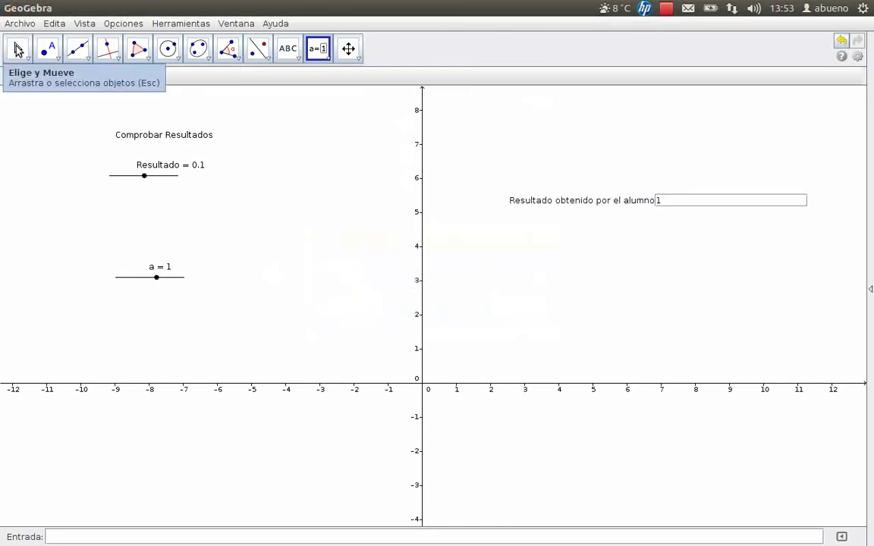
# Move the "Resultado obtenido por el alumno" input box closer to the y-axis
pyautogui.click(16, 47)
pyautogui.click(601, 201)
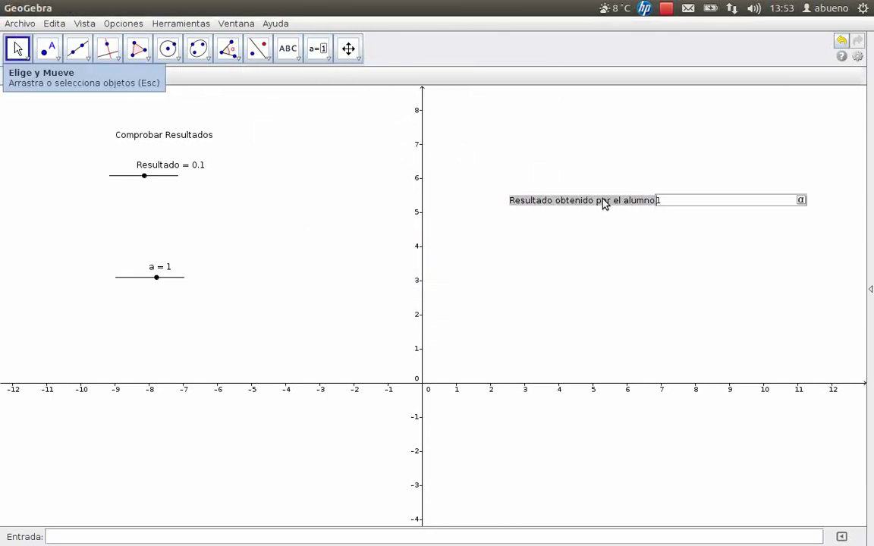
pyautogui.moveTo(632, 205); pyautogui.dragTo(540, 201)
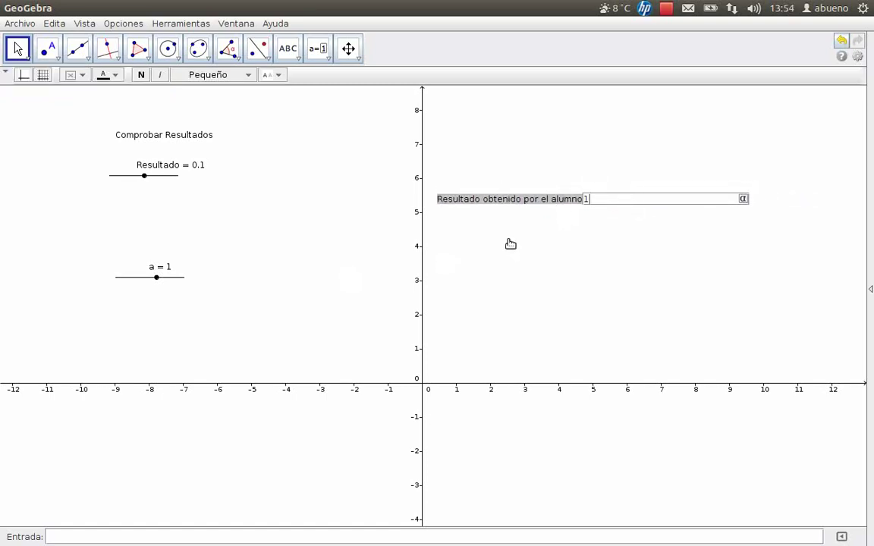
# Test the link by entering 3 in the input box and moving slider a to 0.3
pyautogui.click(636, 199)
pyautogui.write('3')
pyautogui.press('Return')
pyautogui.moveTo(170, 278); pyautogui.dragTo(150, 279)
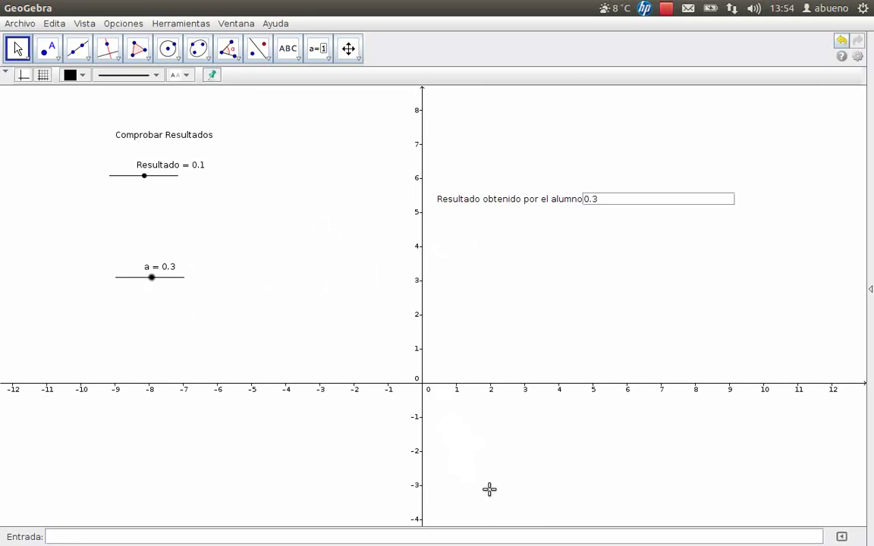
# Insert the text "BIEN" below the input box, near point (2, 3)
pyautogui.click(298, 59)
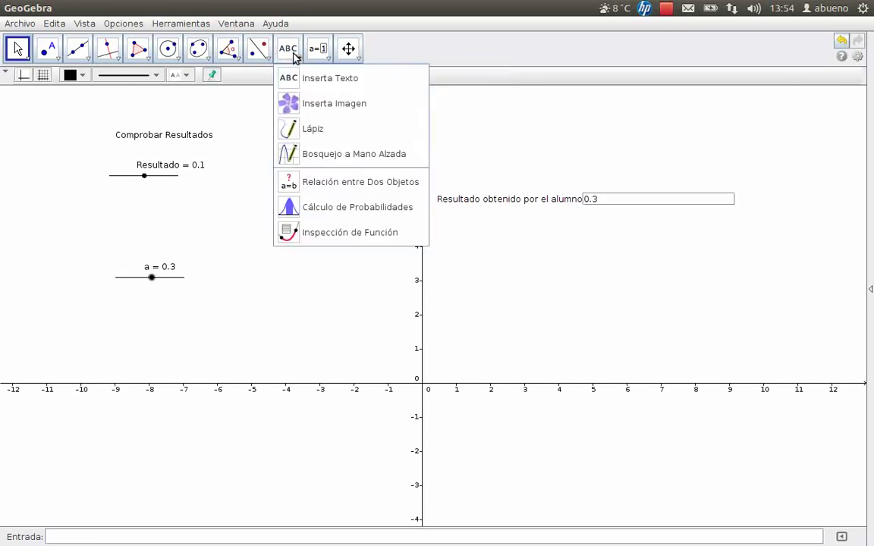
pyautogui.click(290, 79)
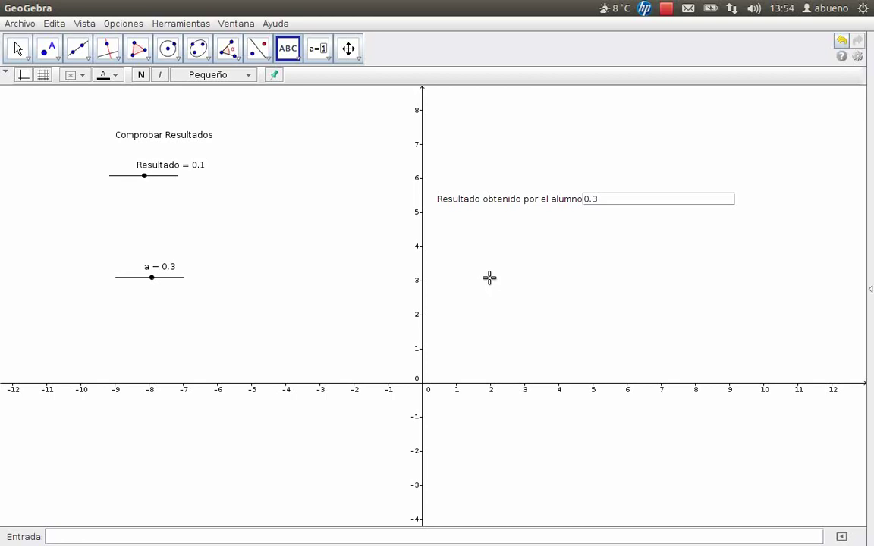
pyautogui.click(489, 281)
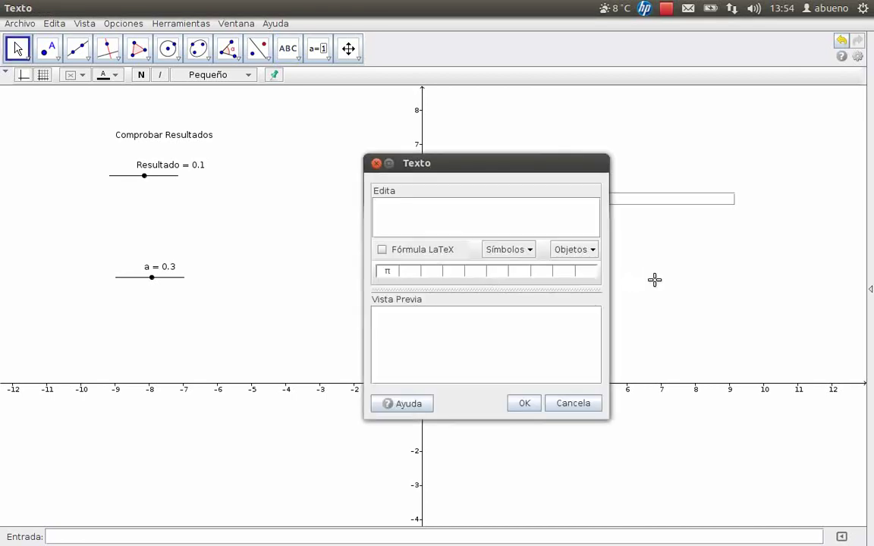
pyautogui.write('BIEN')
pyautogui.click(525, 405)
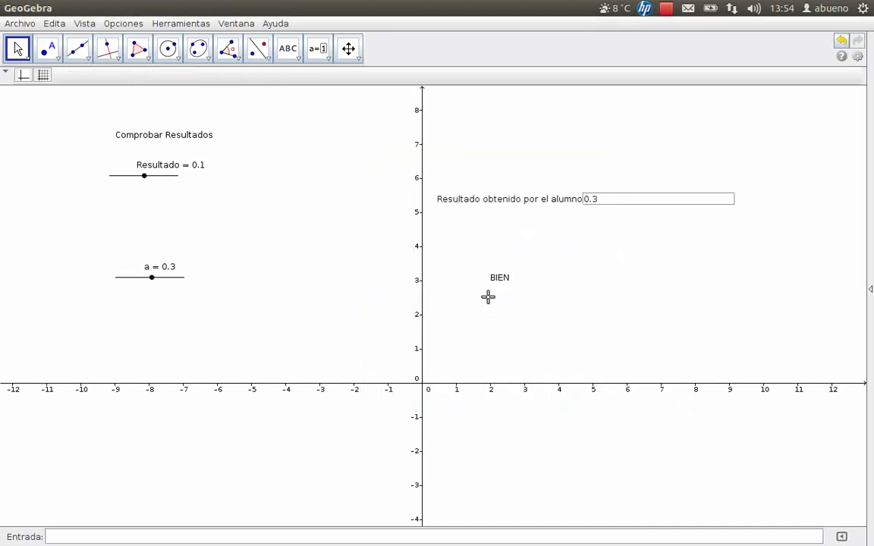
# Insert the text "MAL" just below the "BIEN" text
pyautogui.click(287, 52)
pyautogui.click(636, 311)
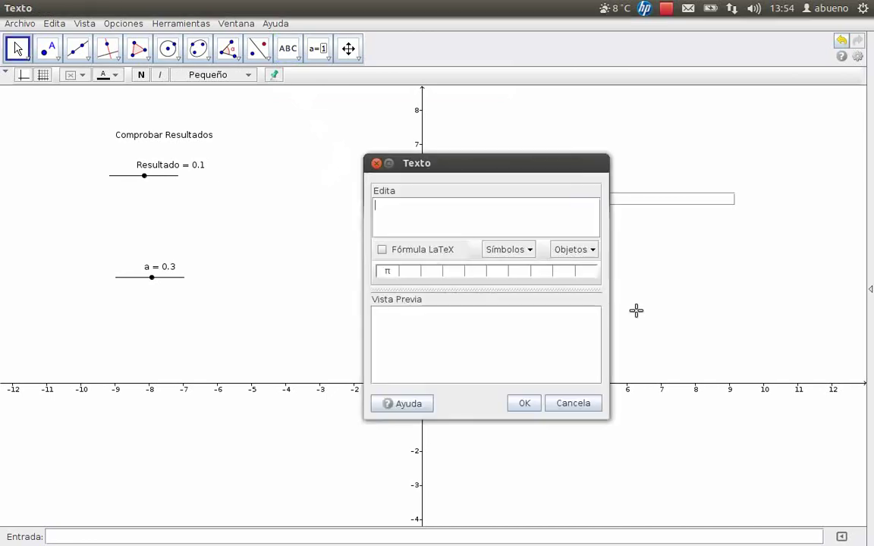
pyautogui.write('MAL')
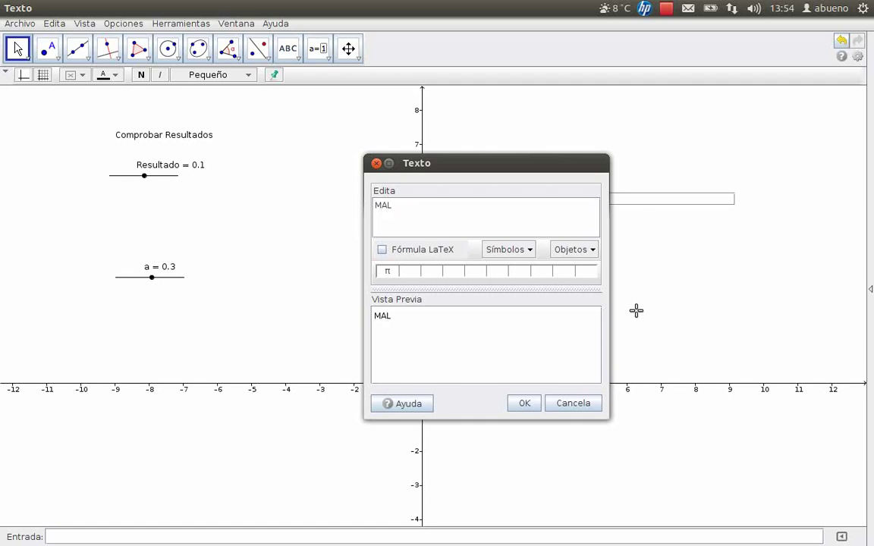
pyautogui.click(523, 403)
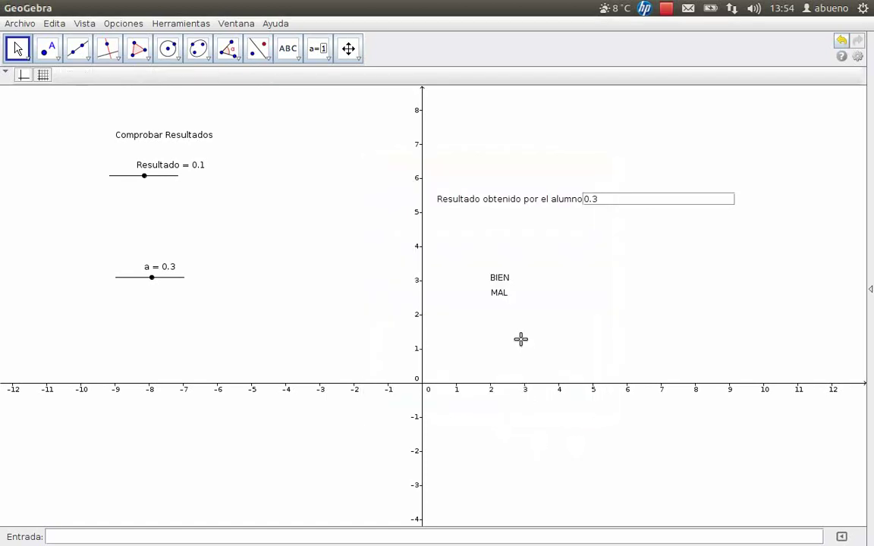
# Rename the "BIEN" text object to txtBien in its object properties
pyautogui.rightClick(494, 286)
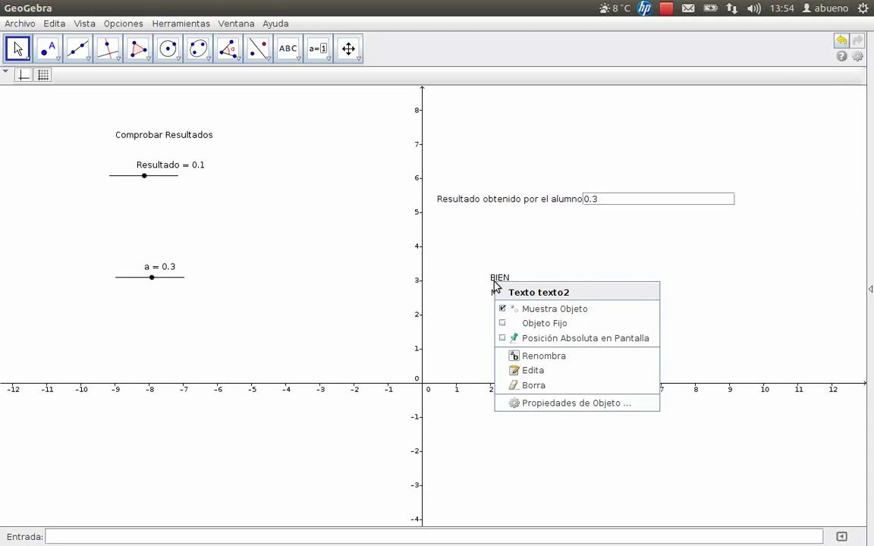
pyautogui.click(531, 405)
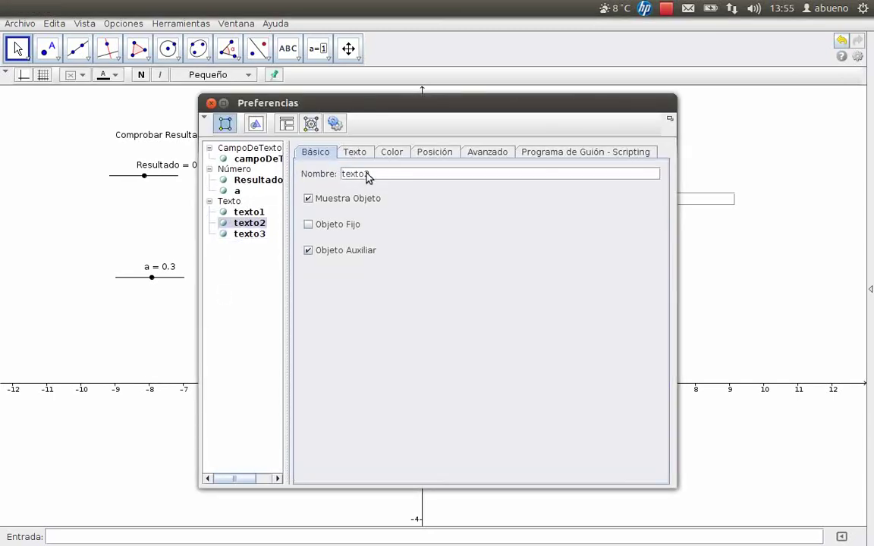
pyautogui.click(384, 174)
pyautogui.press('BackSpace')
pyautogui.press('BackSpace')
pyautogui.press('BackSpace')
pyautogui.press('BackSpace')
pyautogui.press('BackSpace')
pyautogui.press('BackSpace')
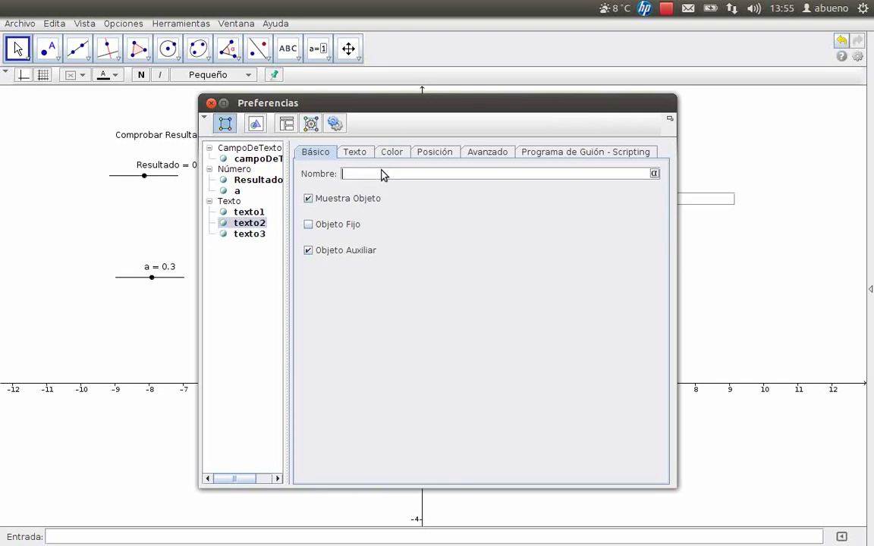
pyautogui.write('TXTbIEN')
pyautogui.press('BackSpace')
pyautogui.press('BackSpace')
pyautogui.press('BackSpace')
pyautogui.press('BackSpace')
pyautogui.press('BackSpace')
pyautogui.press('BackSpace')
pyautogui.press('BackSpace')
pyautogui.write('txt')
pyautogui.click(357, 152)
pyautogui.click(325, 153)
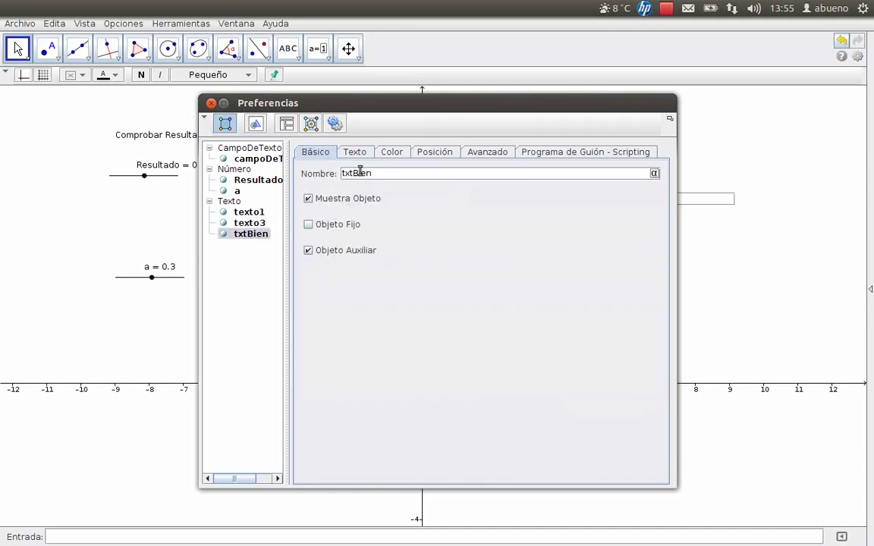
# Rename the "MAL" text object to txtMal in its object properties and close the properties
pyautogui.click(245, 224)
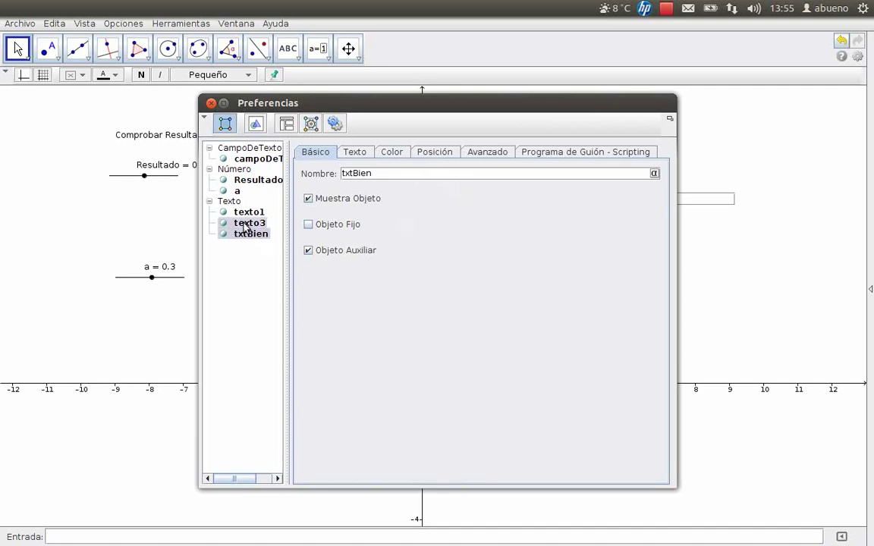
pyautogui.click(384, 176)
pyautogui.press('BackSpace')
pyautogui.press('BackSpace')
pyautogui.press('BackSpace')
pyautogui.press('BackSpace')
pyautogui.press('BackSpace')
pyautogui.press('BackSpace')
pyautogui.write('txtMal')
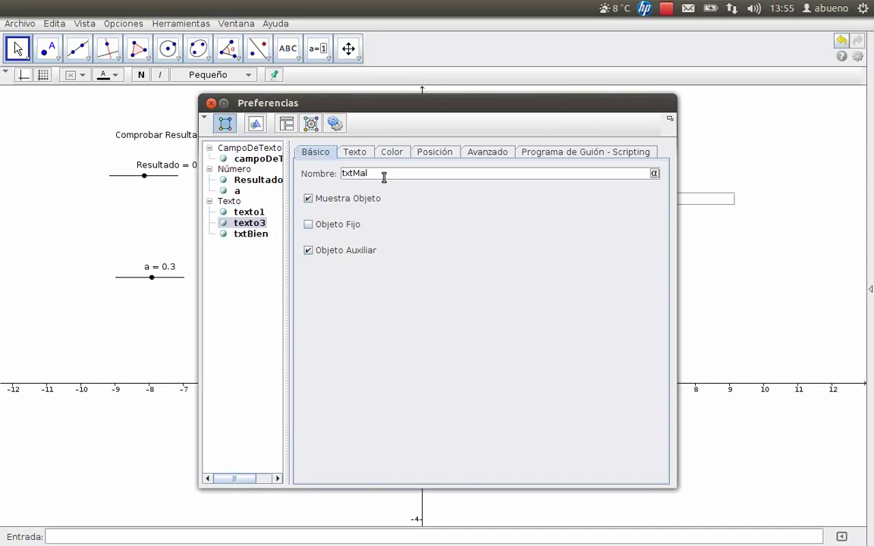
pyautogui.click(352, 150)
pyautogui.click(319, 154)
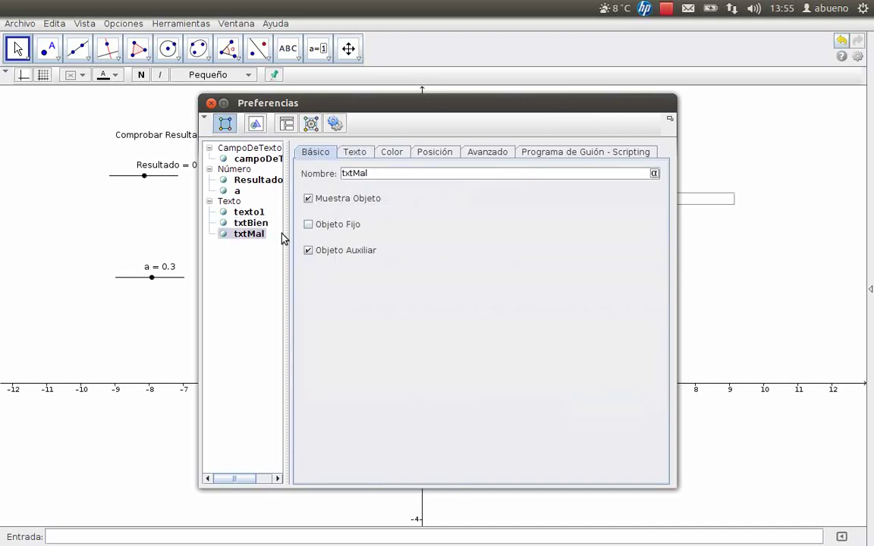
pyautogui.click(211, 103)
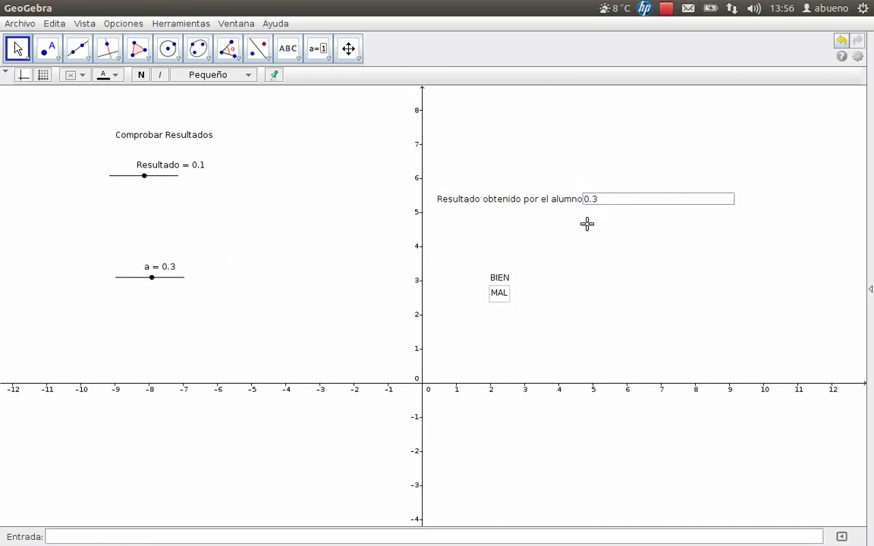
# Insert a button captioned "Condiciones Iniciales" above the student's input box
pyautogui.click(325, 59)
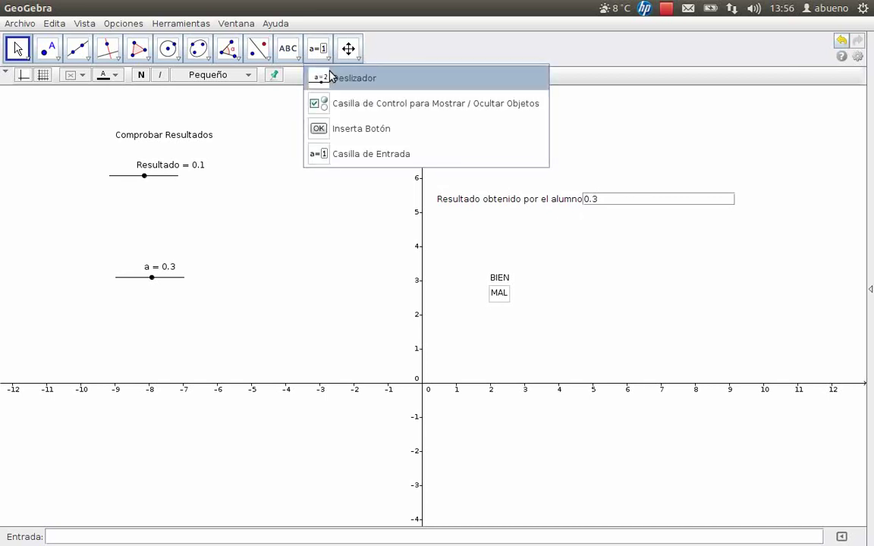
pyautogui.click(325, 128)
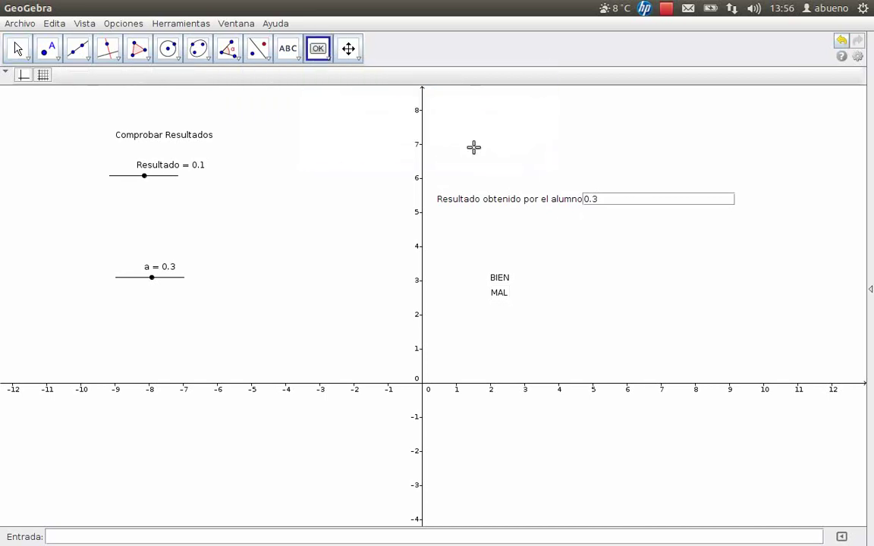
pyautogui.click(576, 148)
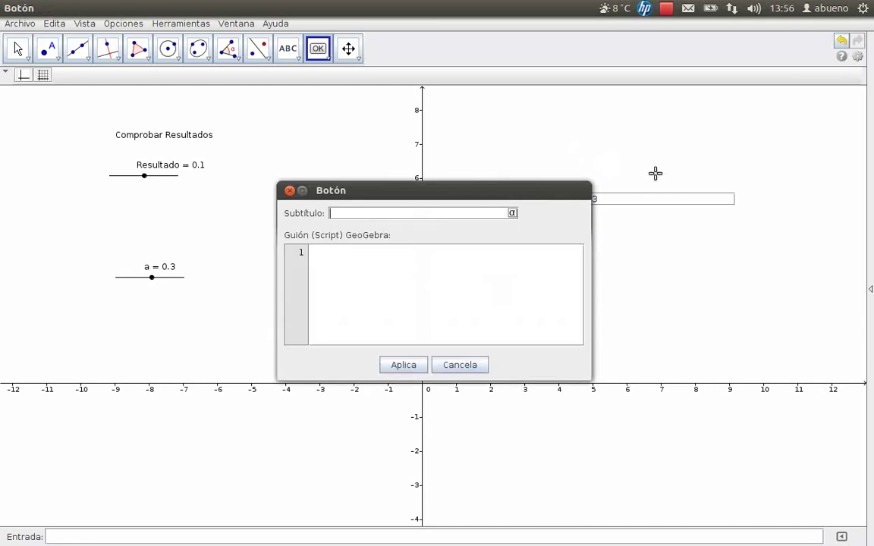
pyautogui.write('Condiciones Iniciales')
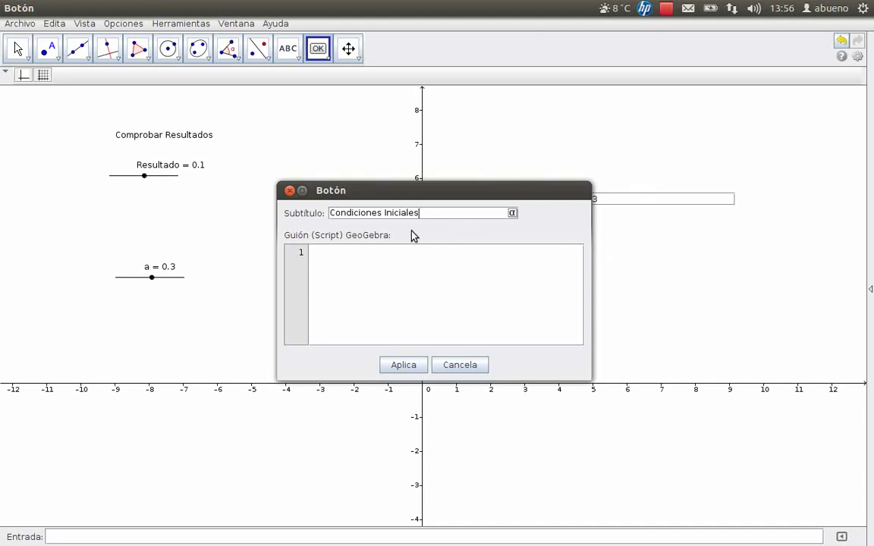
pyautogui.click(406, 263)
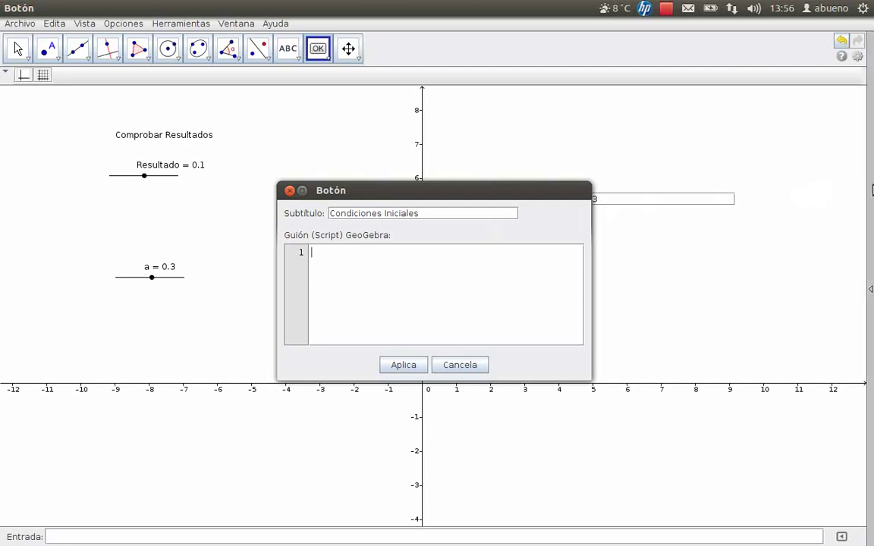
# Write Visibilidad[txtBien,1,false] as the first line of the button's script, checking the command's syntax in the scripting command help
pyautogui.write('Visibilidad')
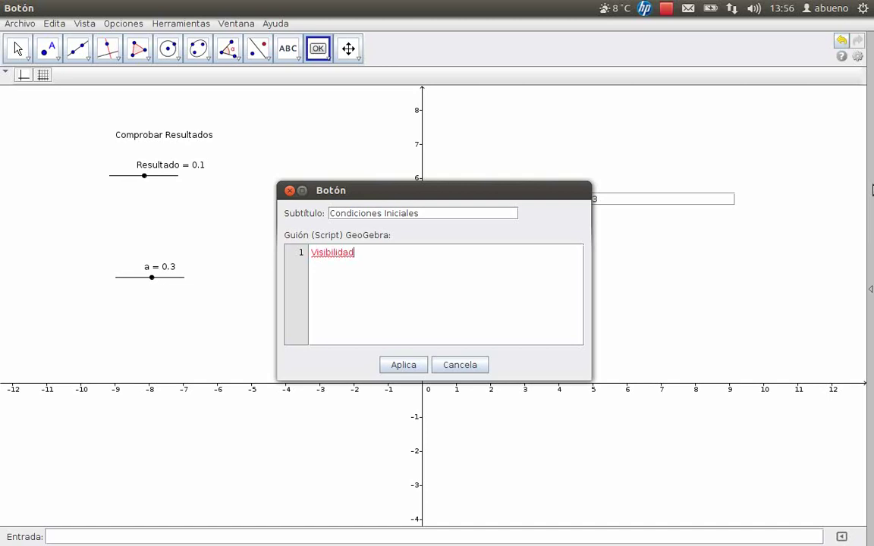
pyautogui.write('[')
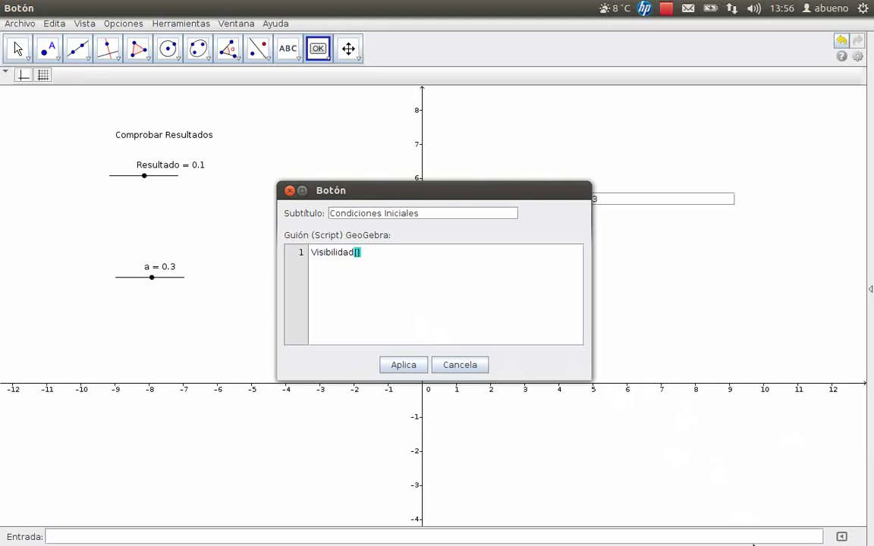
pyautogui.click(842, 538)
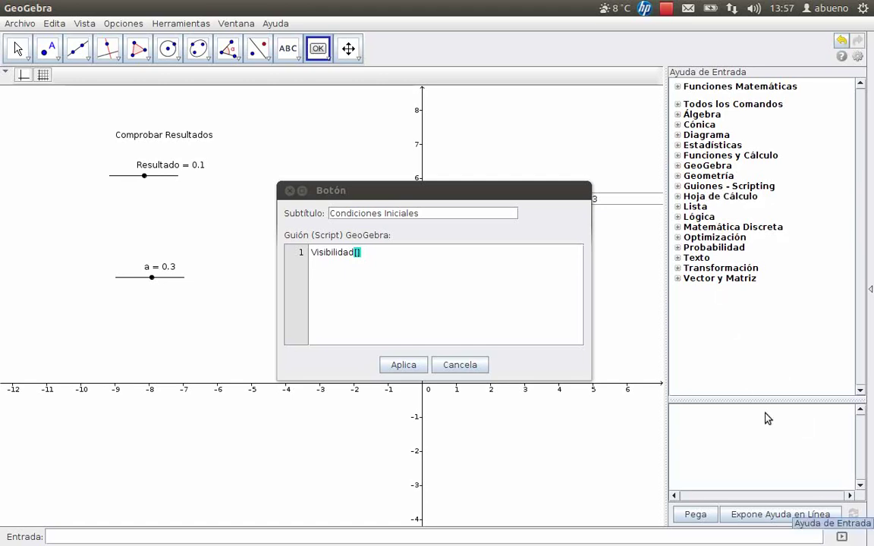
pyautogui.click(679, 186)
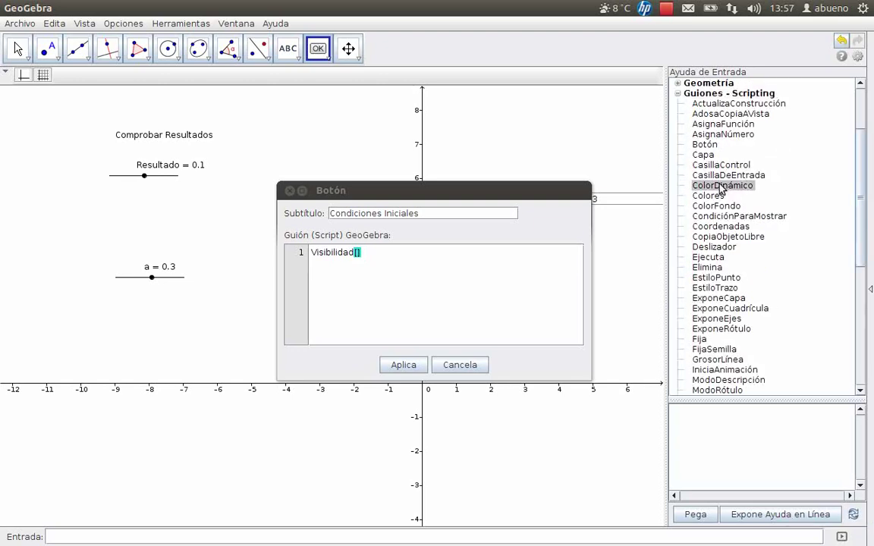
pyautogui.moveTo(860, 225); pyautogui.dragTo(861, 315)
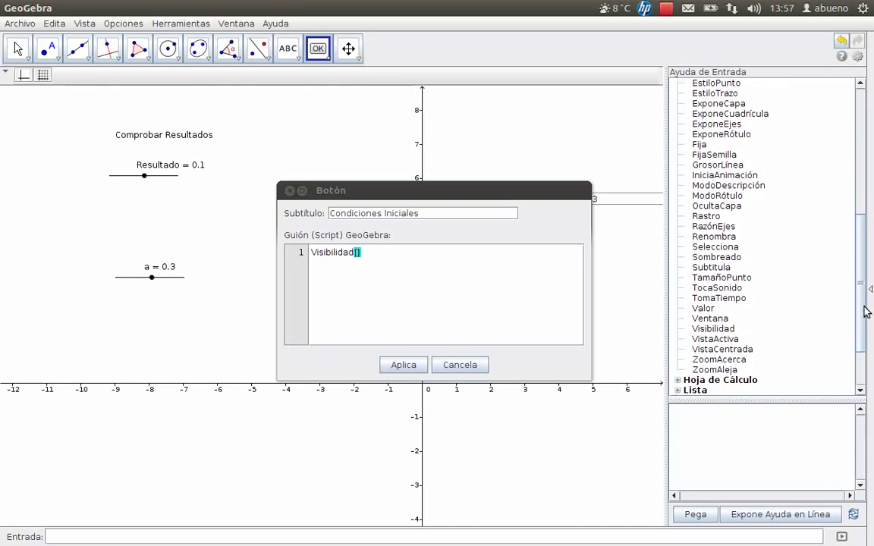
pyautogui.click(717, 330)
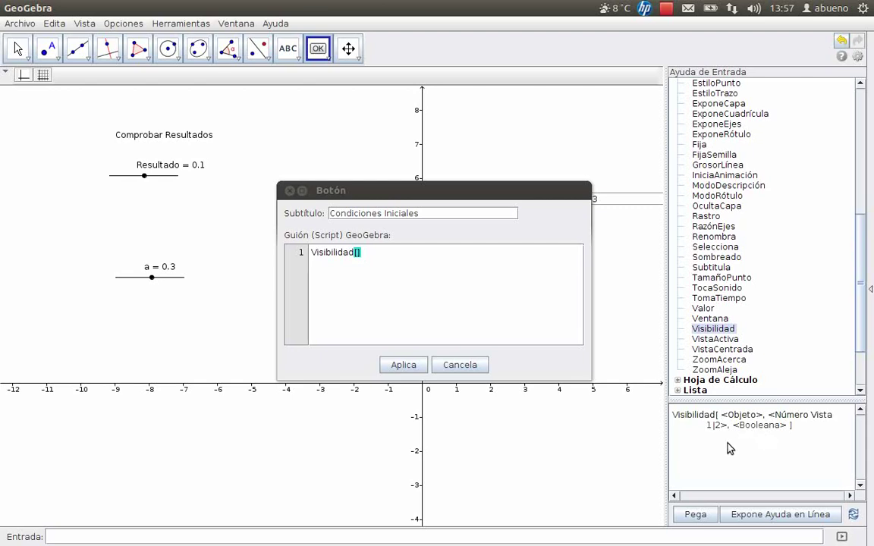
pyautogui.click(384, 250)
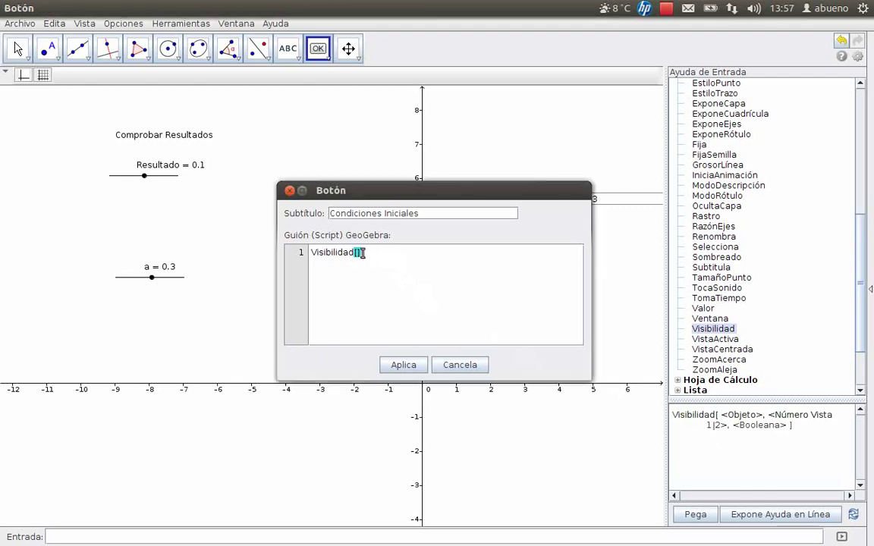
pyautogui.write('txtBien,1,')
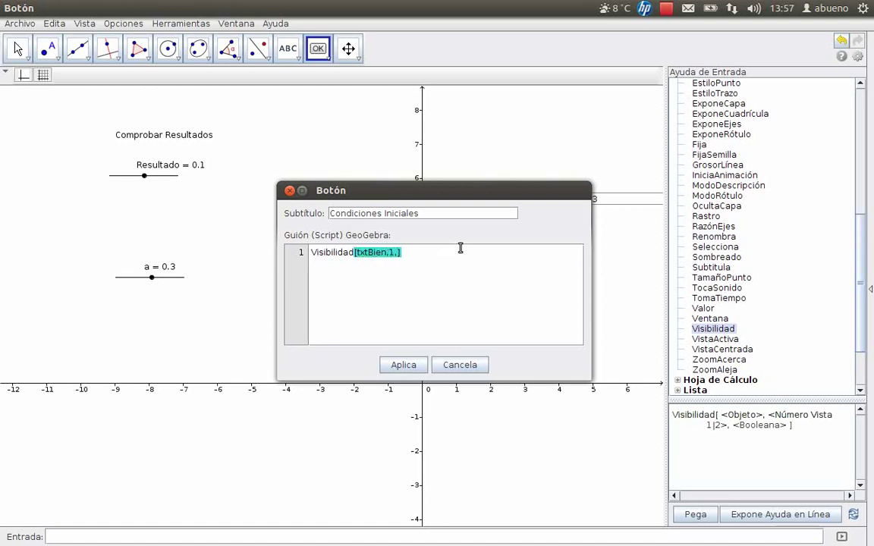
pyautogui.write('false')
# Duplicate the script line and adapt the copy to Visibilidad[txtMal,1,false]
pyautogui.press('Return')
pyautogui.hotkey('shift', 'End')
pyautogui.hotkey('ctrl', 'c')
pyautogui.press('Down')
pyautogui.hotkey('ctrl', 'v')
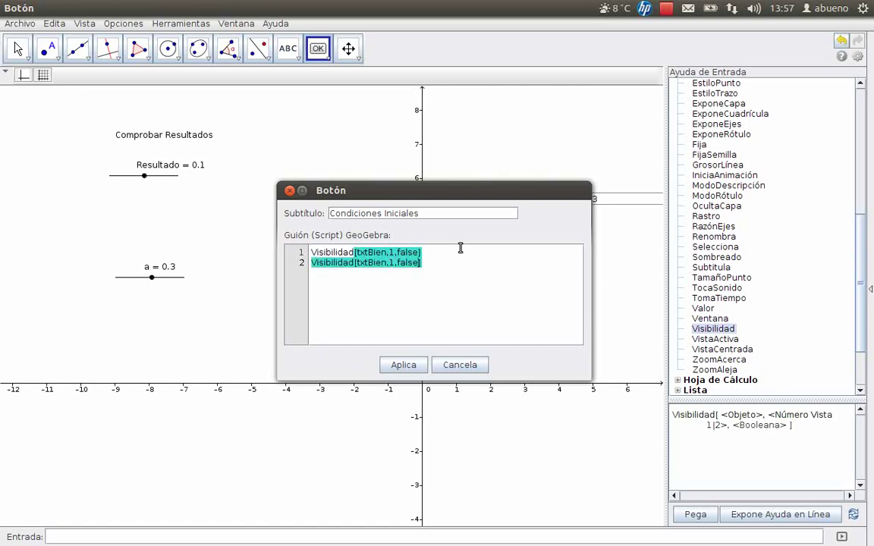
pyautogui.press('Left')
pyautogui.press('Left')
pyautogui.press('Left')
pyautogui.press('Left')
pyautogui.press('Left')
pyautogui.press('Left')
pyautogui.press('Left')
pyautogui.press('Left')
pyautogui.press('Left')
pyautogui.press('BackSpace')
pyautogui.press('BackSpace')
pyautogui.press('BackSpace')
pyautogui.press('BackSpace')
pyautogui.write('Mal')
# Add the line a=0 below the visibility commands and apply the button
pyautogui.press('Return')
pyautogui.press('Return')
pyautogui.write('a=0')
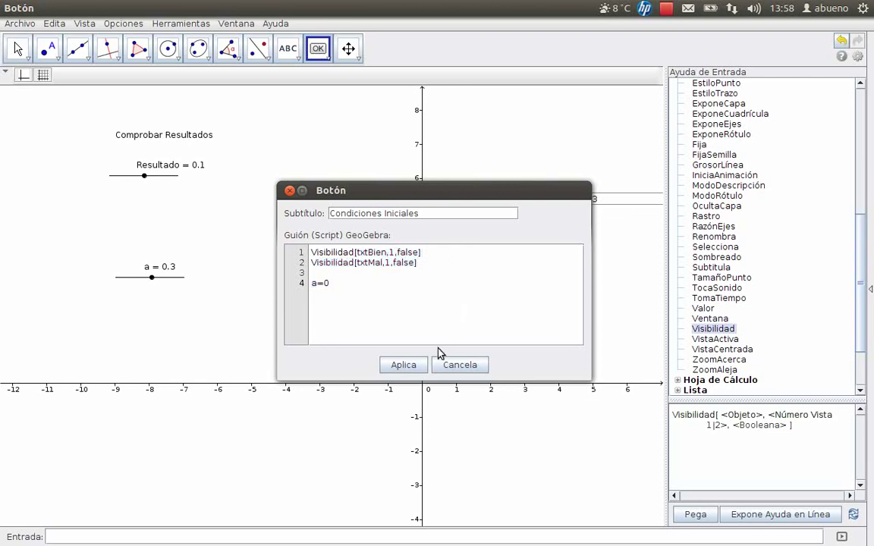
pyautogui.click(413, 365)
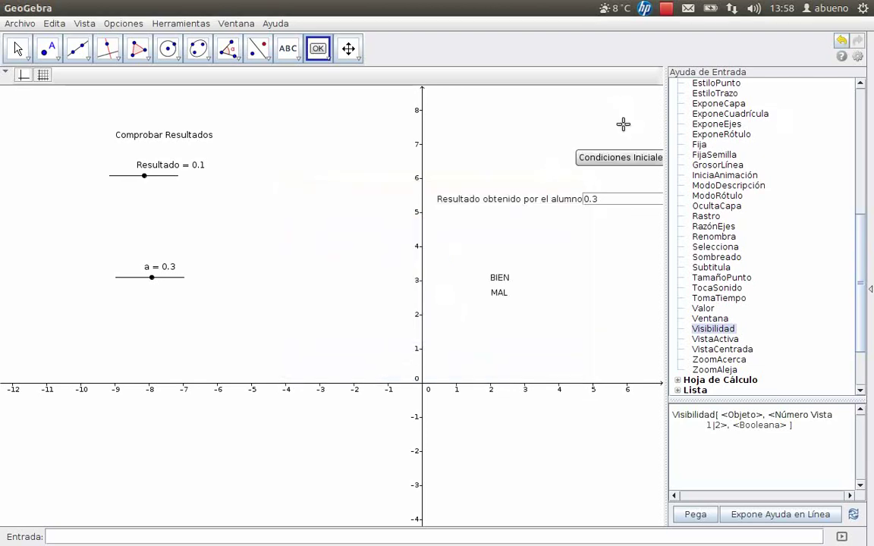
# Hide the input help and test the "Condiciones Iniciales" button with the Move tool
pyautogui.click(842, 538)
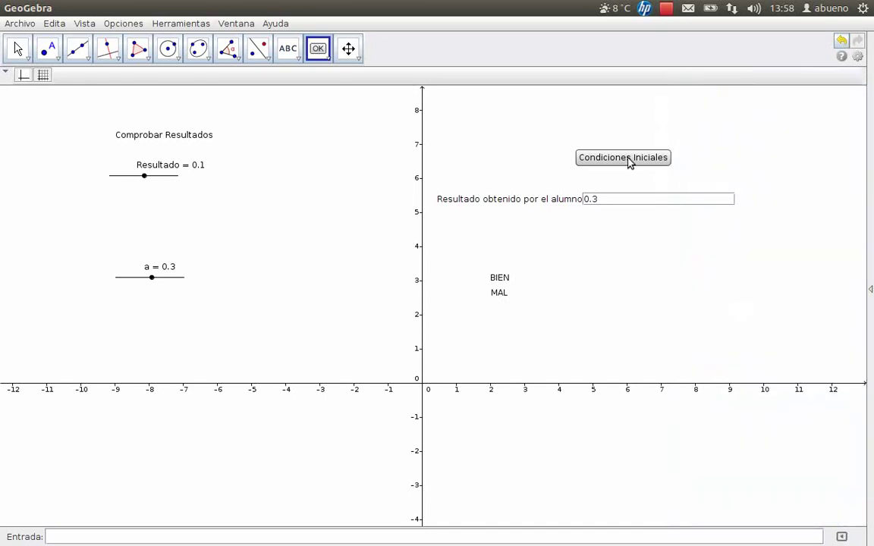
pyautogui.click(19, 50)
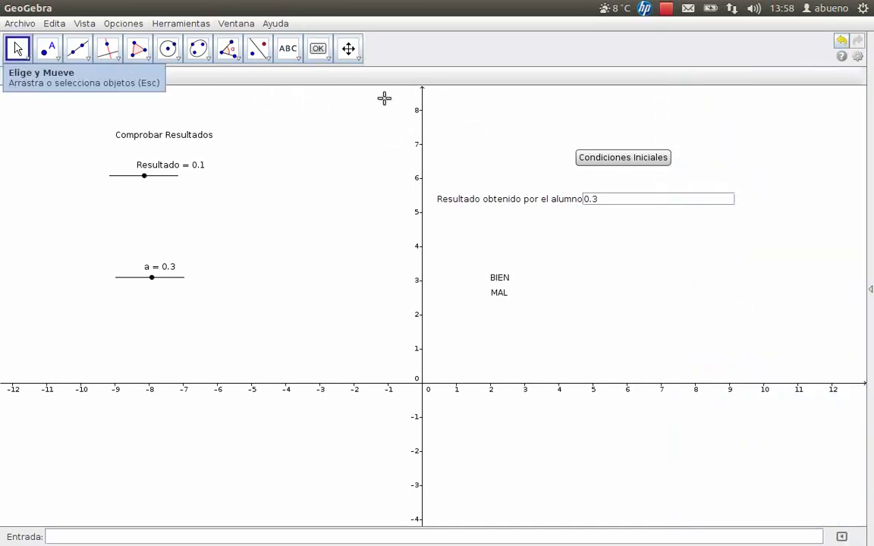
pyautogui.click(600, 159)
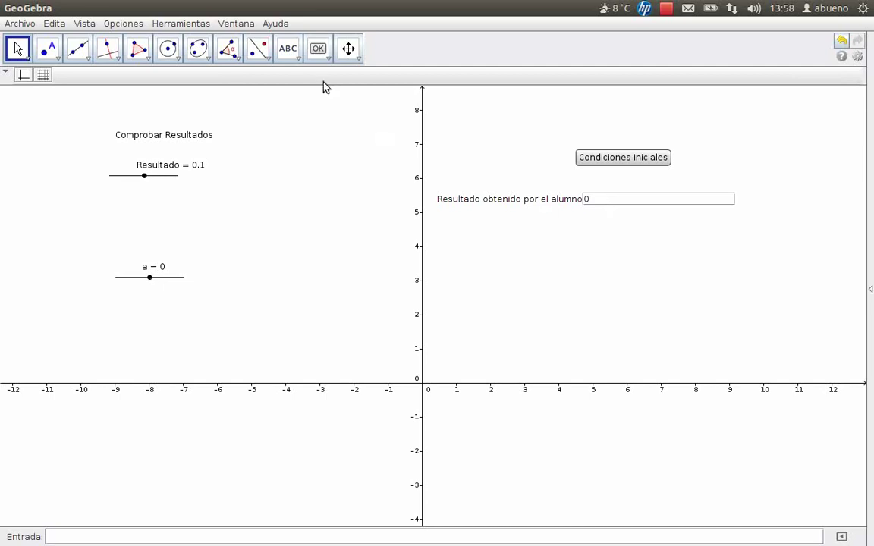
# Insert a second button captioned "Comprobar" just below the student's input box
pyautogui.click(322, 50)
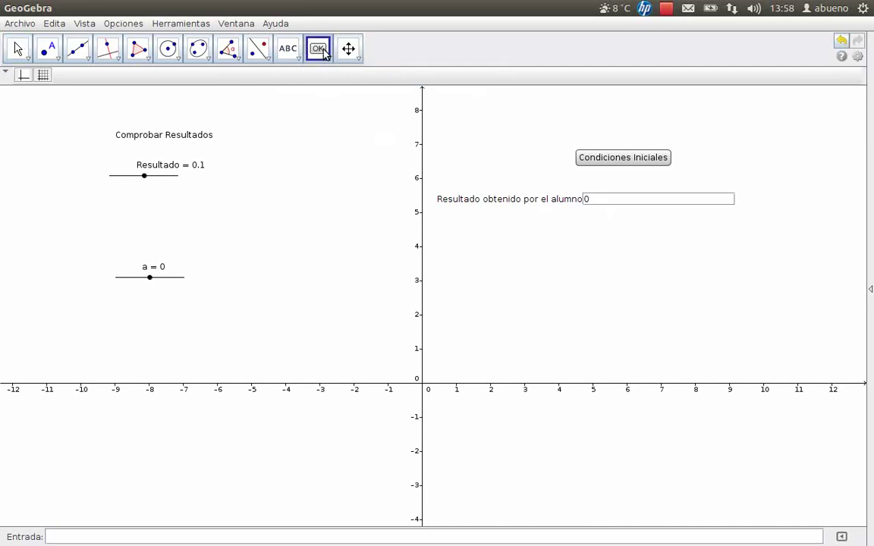
pyautogui.click(579, 216)
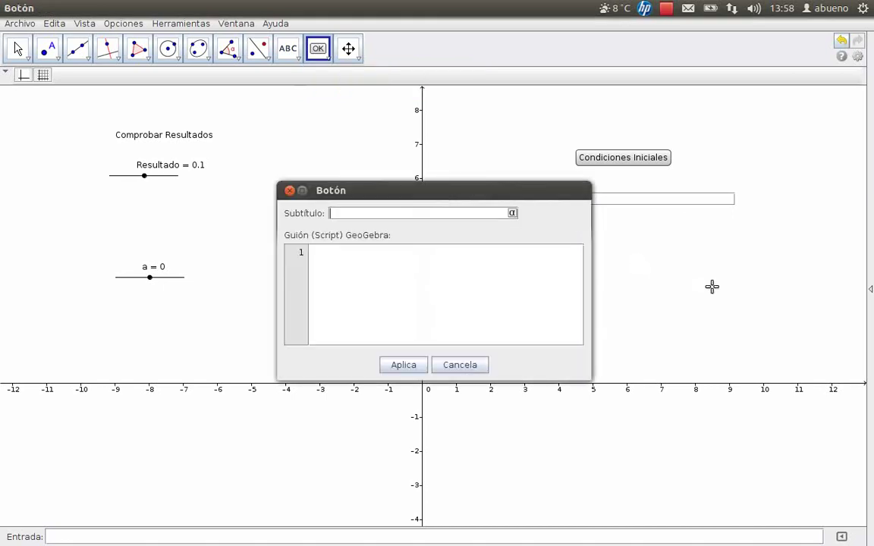
pyautogui.write('Comprobar')
pyautogui.click(525, 284)
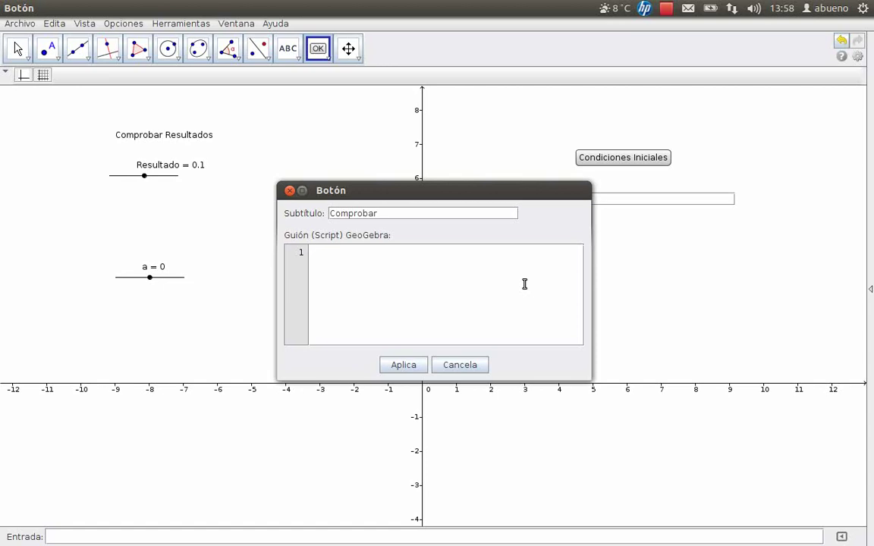
# Begin the "Comprobar" button's script with the command Visibilidad[txtBien,1]
pyautogui.write('Visibil')
pyautogui.write('idad')
pyautogui.write('(')
pyautogui.write(']')
pyautogui.write('tx')
pyautogui.write('tBien')
pyautogui.write(',1')
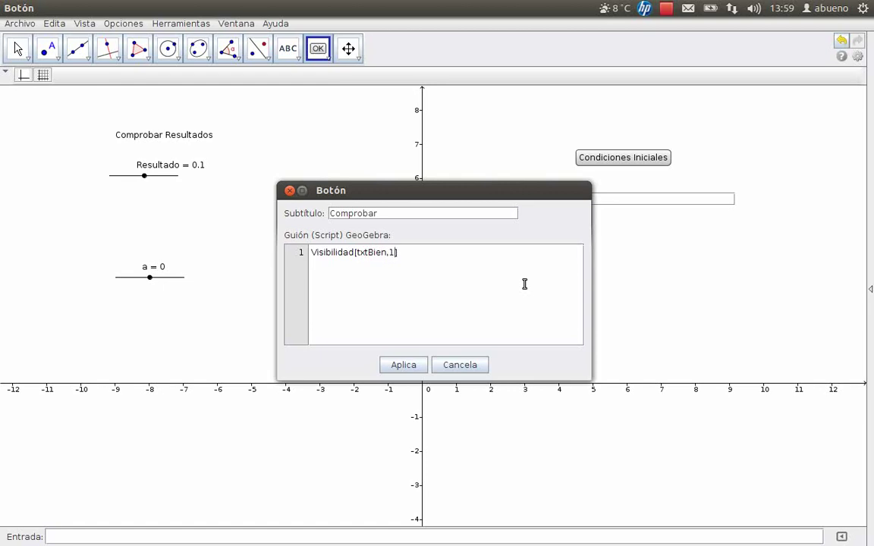
# Add Si[abs(Resultado-a)<0.1,true,false] as the third argument of the txtBien visibility command
pyautogui.write('true')
pyautogui.press('Left')
pyautogui.press('Left')
pyautogui.press('Left')
pyautogui.press('Left')
pyautogui.write(',')
pyautogui.write('Si')
pyautogui.write('(')
pyautogui.press('Delete')
pyautogui.press('Delete')
pyautogui.press('Delete')
pyautogui.press('Delete')
pyautogui.write('abs')
pyautogui.write('()')
pyautogui.write('Resultad')
pyautogui.write('o-a')
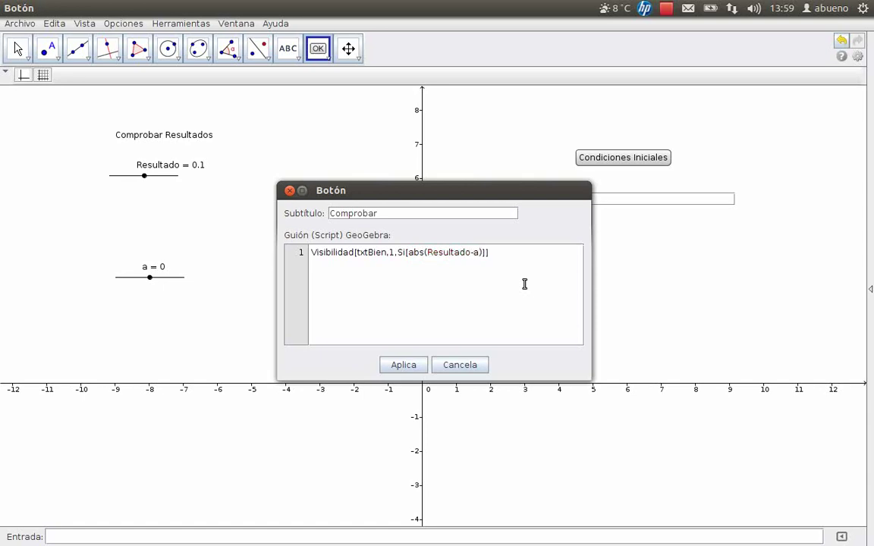
pyautogui.write('<0.1,true,false')
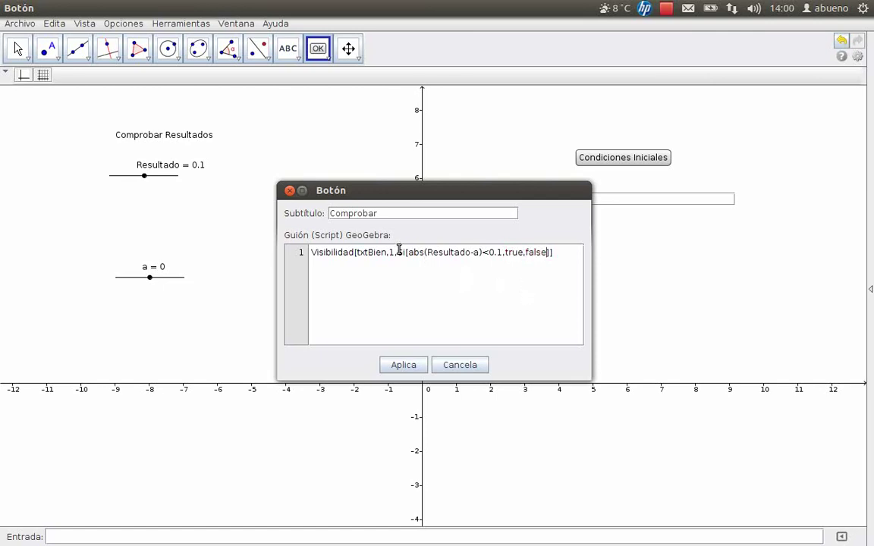
# Duplicate the whole txtBien visibility command onto a second script line
pyautogui.moveTo(397, 253); pyautogui.dragTo(552, 258)
pyautogui.click(555, 252)
pyautogui.moveTo(567, 253); pyautogui.dragTo(300, 253)
pyautogui.hotkey('ctrl', 'c')
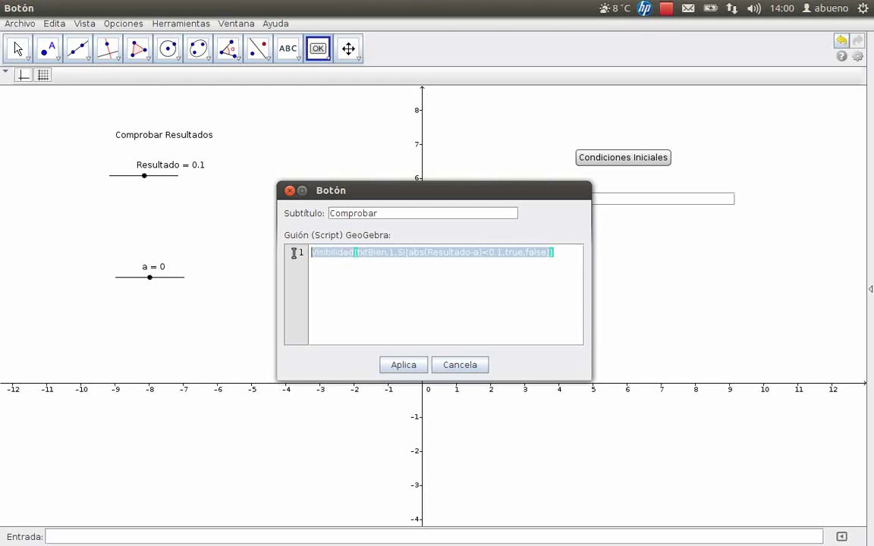
pyautogui.click(561, 252)
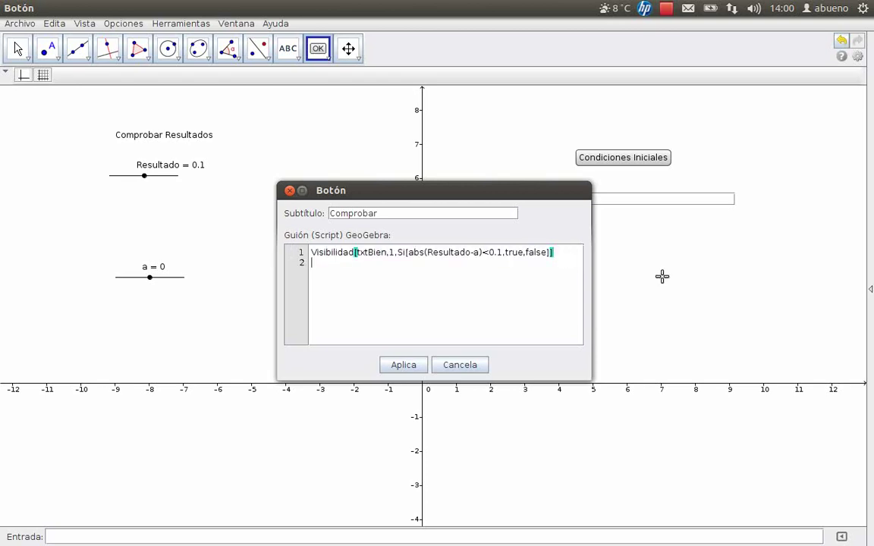
pyautogui.press('Return')
pyautogui.hotkey('ctrl', 'v')
# Replace txtBien with txtMal in the second script line
pyautogui.press('Left')
pyautogui.press('Left')
pyautogui.press('Left')
pyautogui.press('Left')
pyautogui.press('Left')
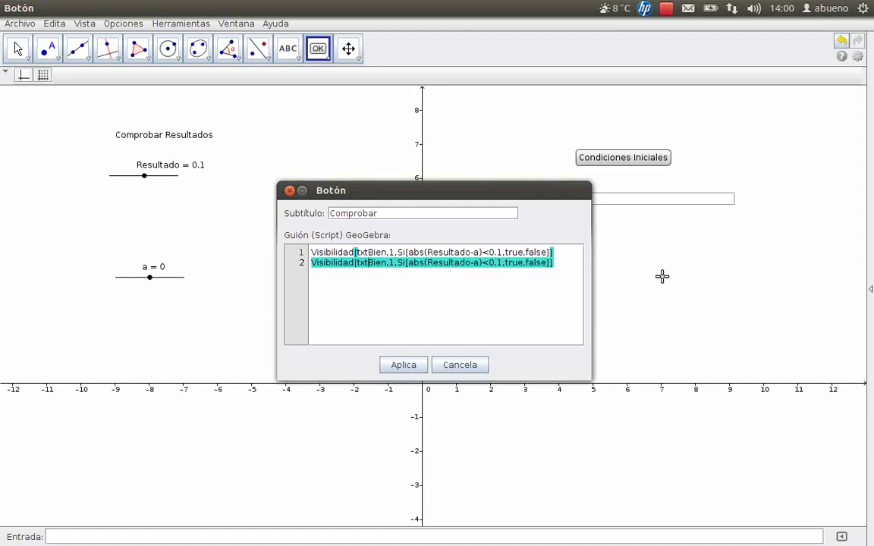
pyautogui.write('Mal')
pyautogui.press('Delete')
pyautogui.press('Delete')
pyautogui.press('Delete')
pyautogui.press('Delete')
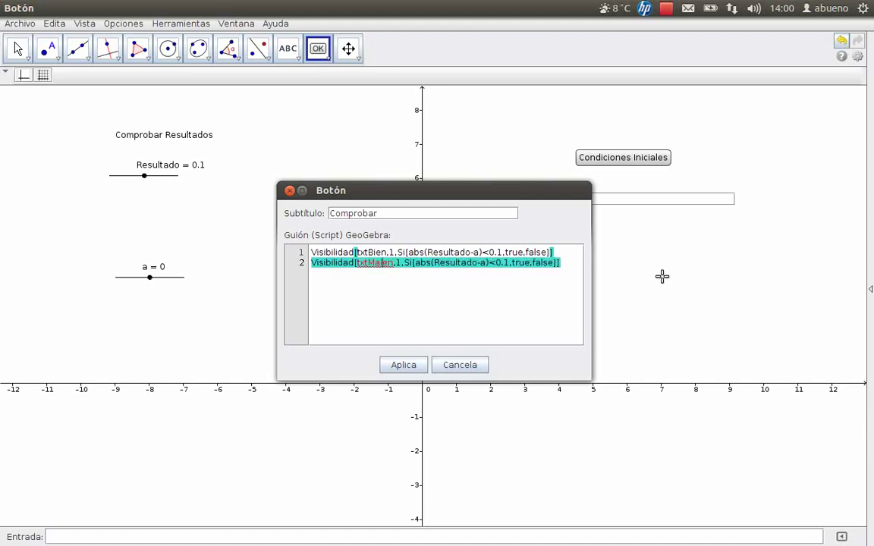
# Change the comparison in the txtMal line to >=, giving abs(Resultado-a)>=0.1
pyautogui.press('Right')
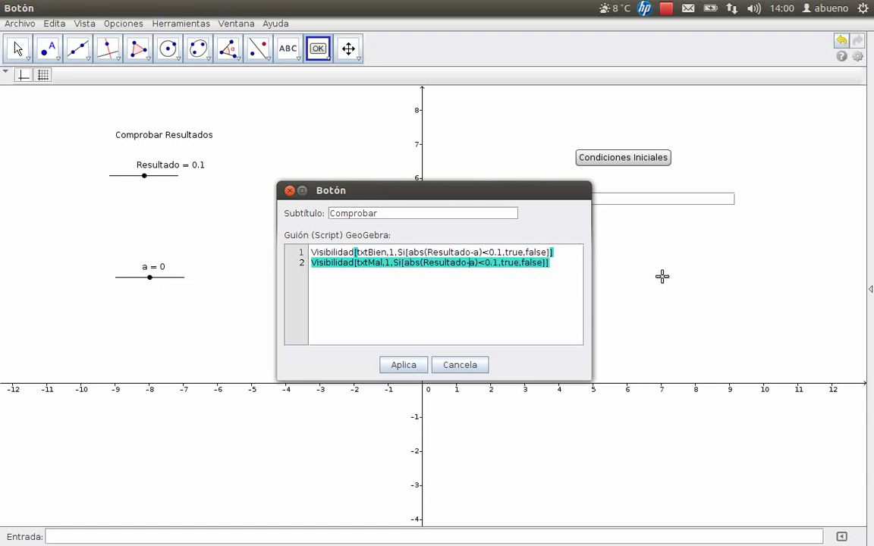
pyautogui.write('>=')
pyautogui.press('Delete')
pyautogui.click(564, 262)
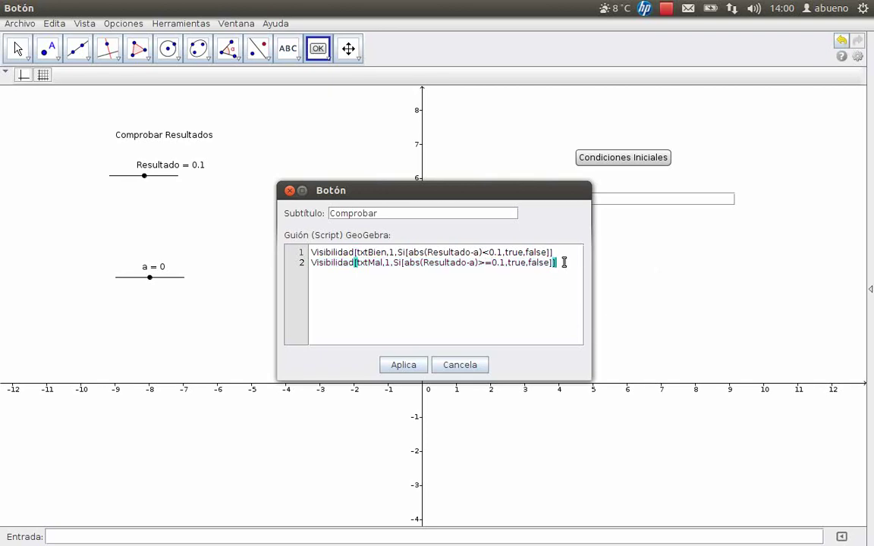
# Apply the two-line visibility script to create the Comprobar button below the student's result field
pyautogui.moveTo(453, 195); pyautogui.dragTo(356, 243)
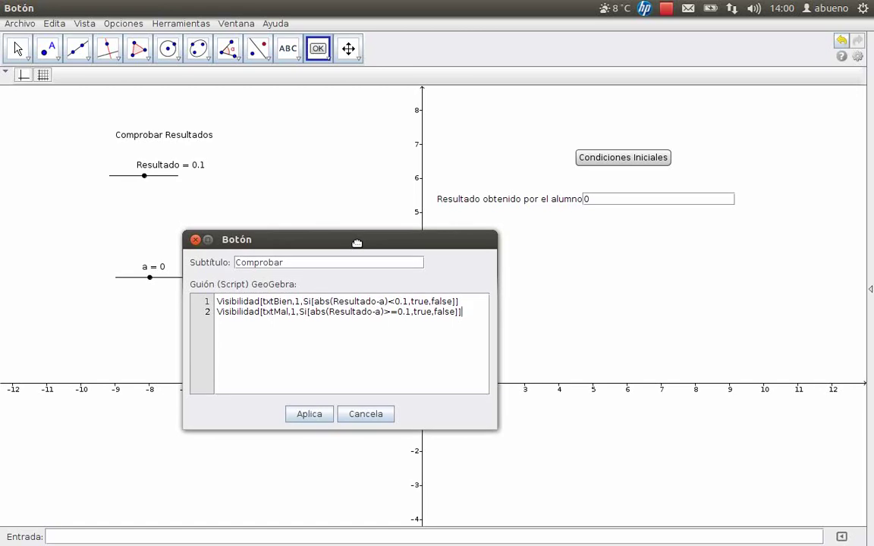
pyautogui.click(307, 416)
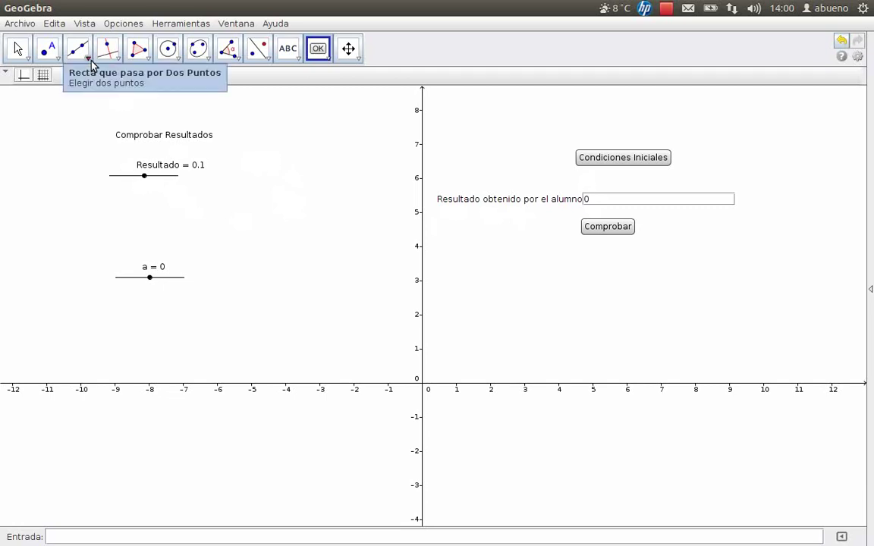
# Test the Comprobar button with the Resultado slider moved to 1.3 and a matching student result of 1.3
pyautogui.click(18, 50)
pyautogui.moveTo(146, 181)
pyautogui.mouseDown()
pyautogui.moveTo(135, 186)
pyautogui.moveTo(151, 187)
pyautogui.mouseUp()
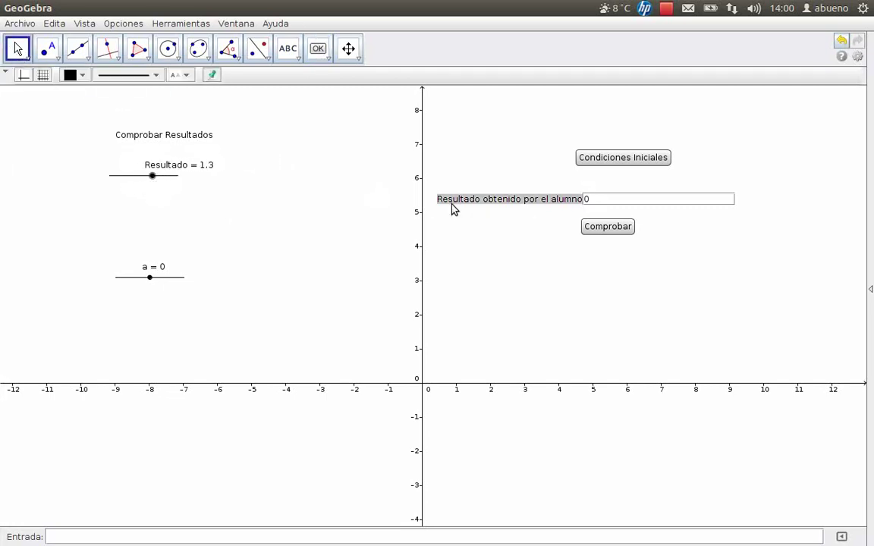
pyautogui.click(594, 202)
pyautogui.press('BackSpace')
pyautogui.write('1.3')
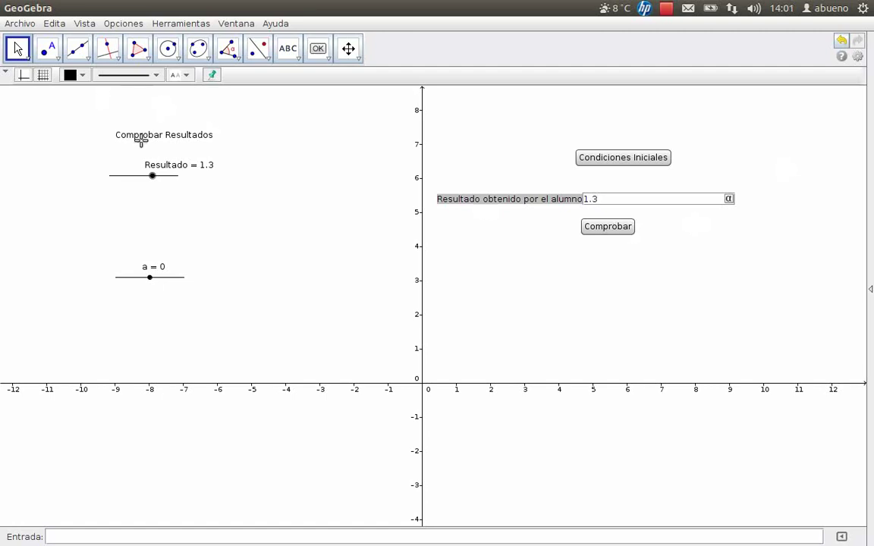
pyautogui.click(607, 226)
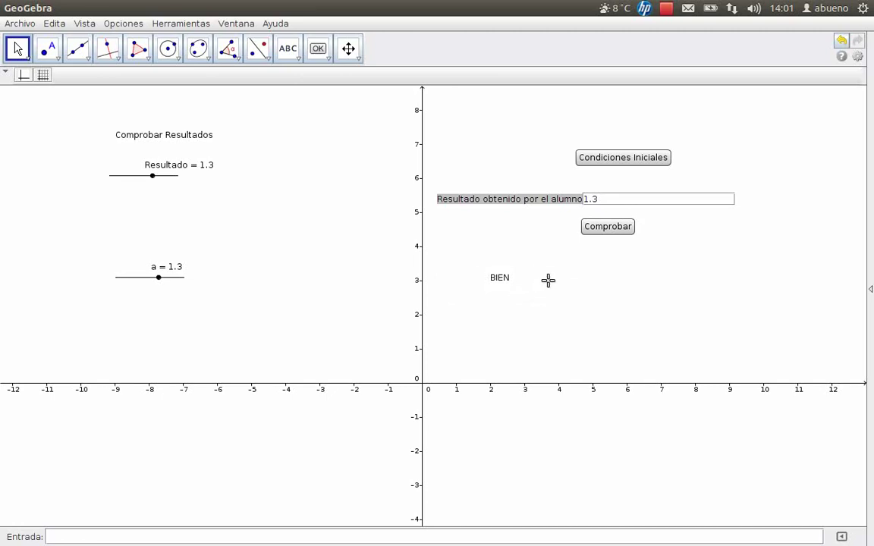
# Restore the initial conditions and check a wrong student result of -2 against the unchanged Resultado slider
pyautogui.click(621, 161)
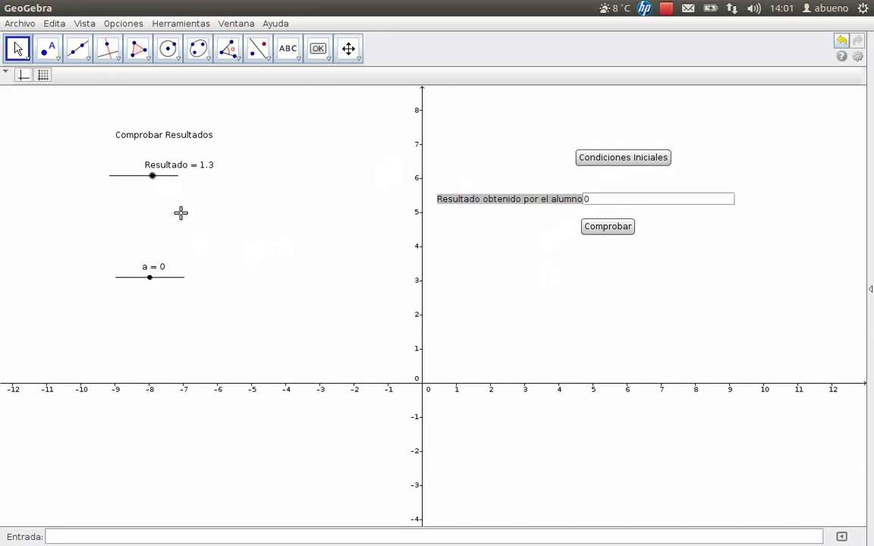
pyautogui.click(609, 198)
pyautogui.press('BackSpace')
pyautogui.write('-2')
pyautogui.click(596, 230)
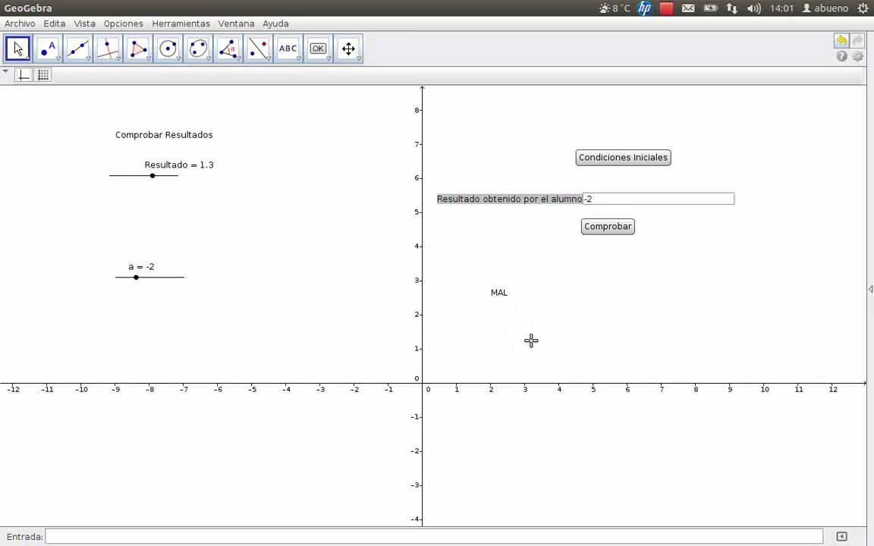
# Restore the initial conditions and run the check with both the Resultado slider and the student's result at -1.6
pyautogui.click(634, 161)
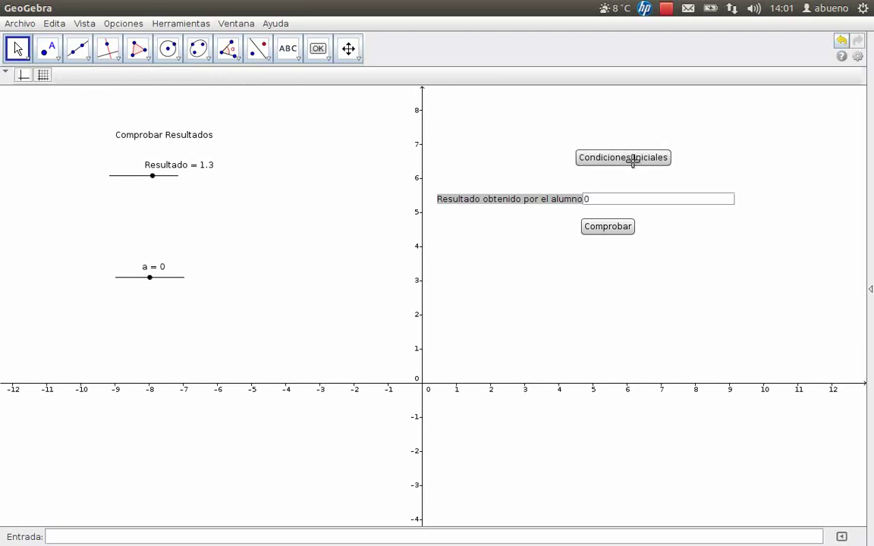
pyautogui.moveTo(154, 179); pyautogui.dragTo(134, 179)
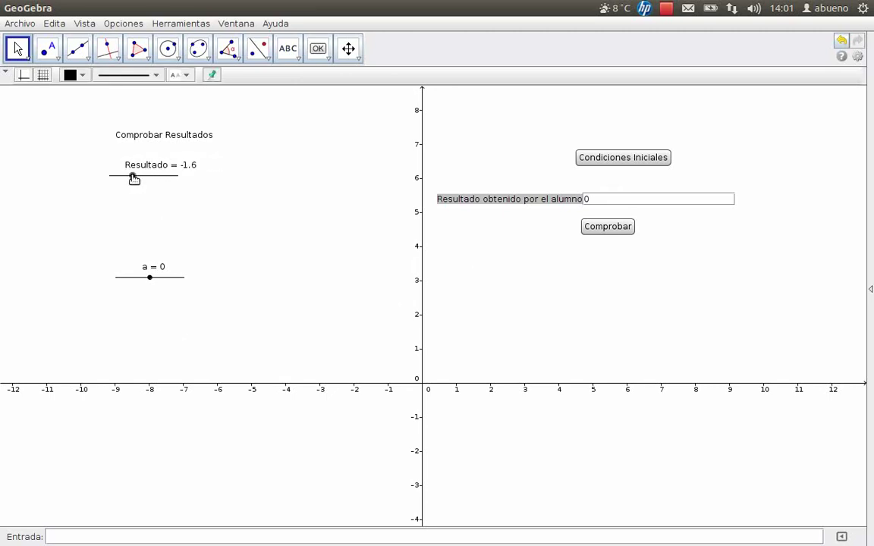
pyautogui.click(615, 200)
pyautogui.press('BackSpace')
pyautogui.write('-1.6')
pyautogui.click(614, 229)
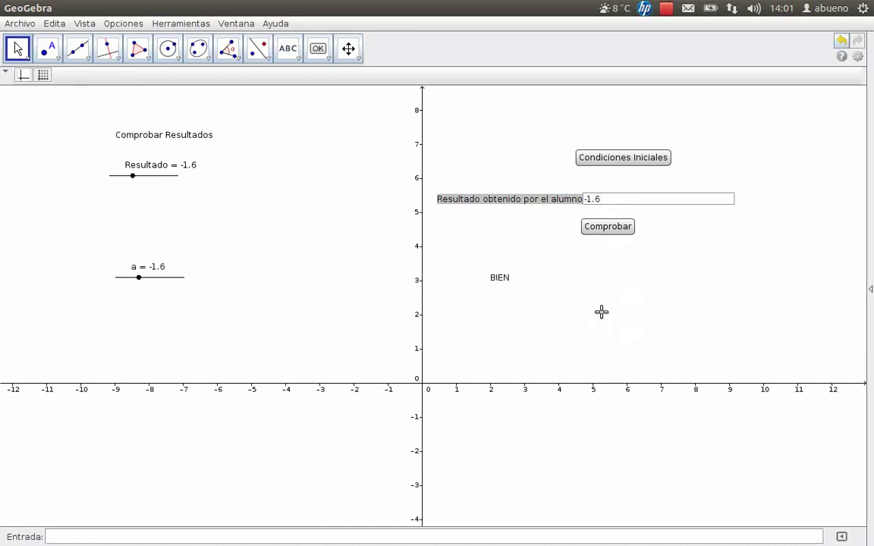